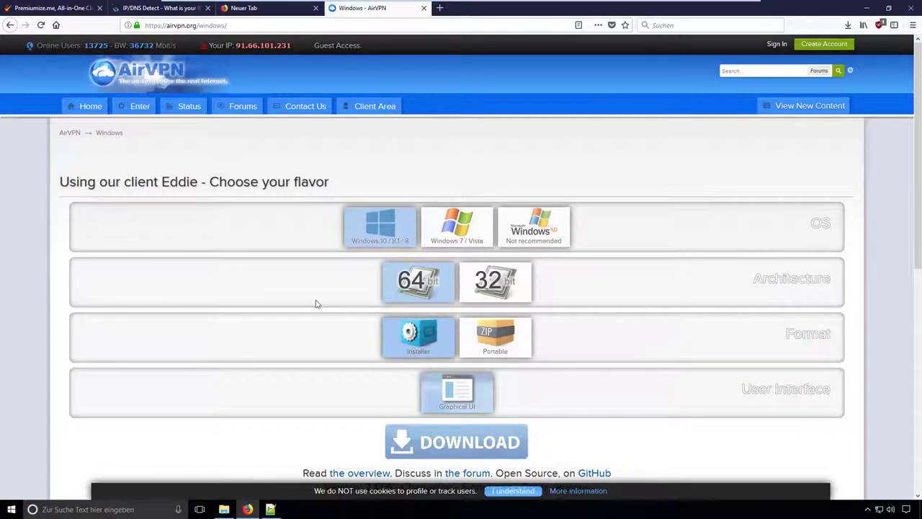
- Download the Eddie 2.13.6 Windows 10 x64 installer and save it to disk
{"action": "scroll", "coordinate": [317, 304], "scroll_direction": "down", "scroll_amount": 2}
{"action": "scroll", "coordinate": [316, 304], "scroll_direction": "down", "scroll_amount": 2}
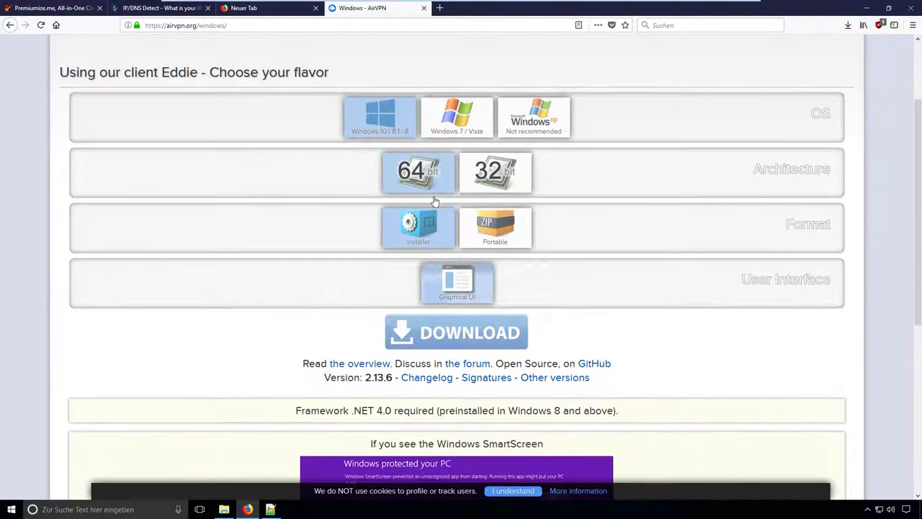
{"action": "left_click", "coordinate": [446, 330]}
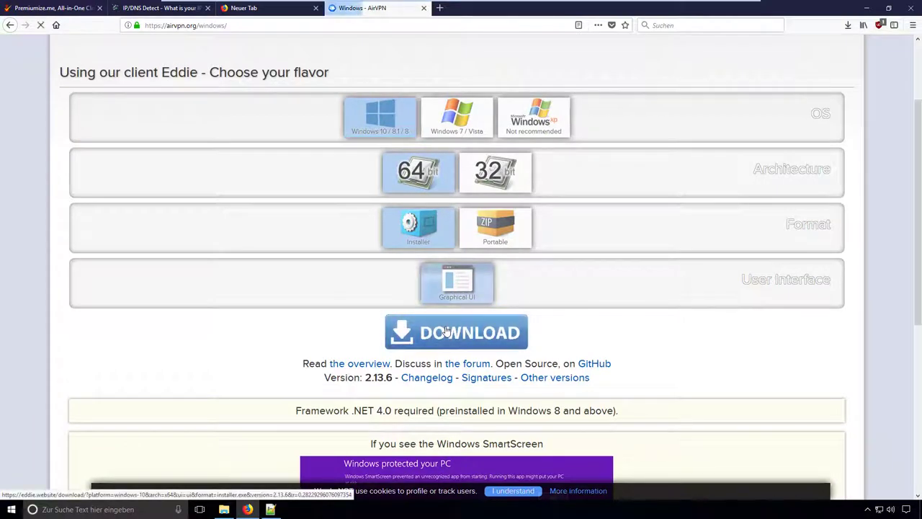
{"action": "left_click", "coordinate": [428, 225]}
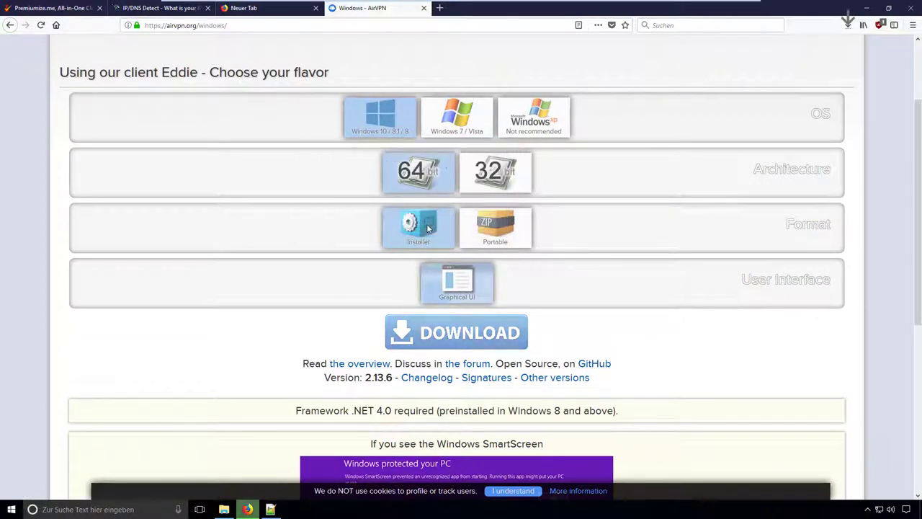
- Run the downloaded installer and complete the AirVPN setup with default settings
{"action": "left_click", "coordinate": [848, 26]}
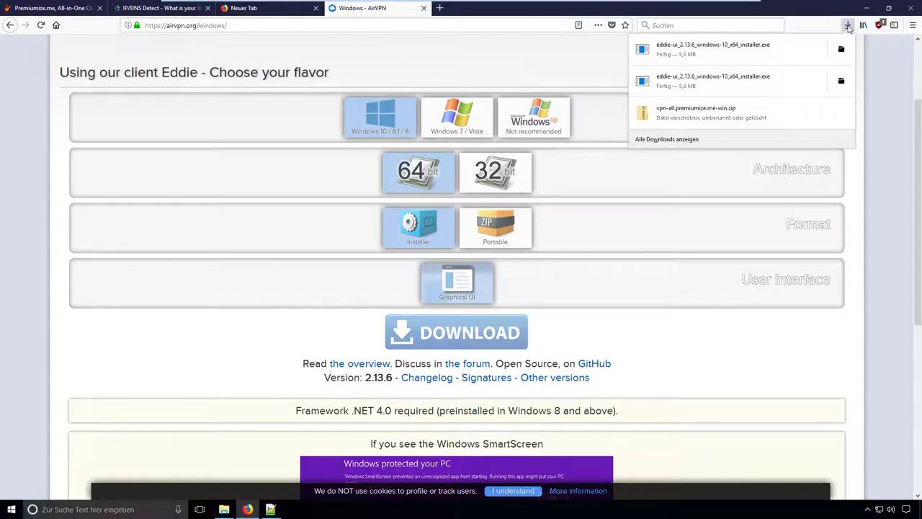
{"action": "left_click", "coordinate": [767, 53]}
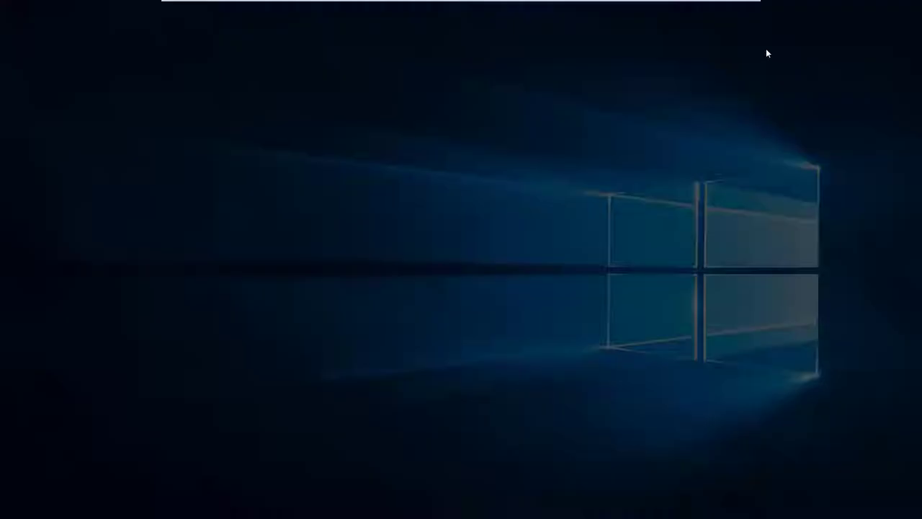
{"action": "left_click", "coordinate": [412, 325]}
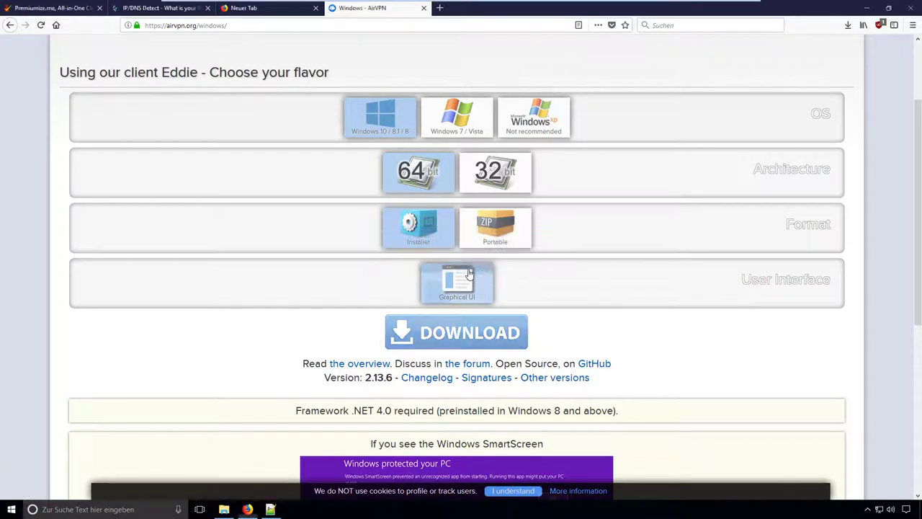
{"action": "left_click", "coordinate": [516, 331]}
{"action": "left_click", "coordinate": [519, 331]}
{"action": "left_click", "coordinate": [519, 331]}
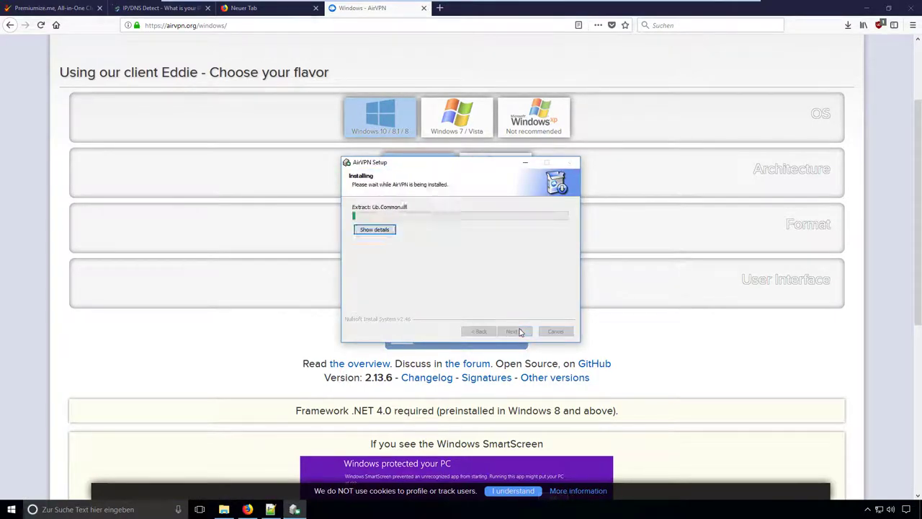
{"action": "left_click", "coordinate": [519, 332]}
{"action": "left_click", "coordinate": [514, 332]}
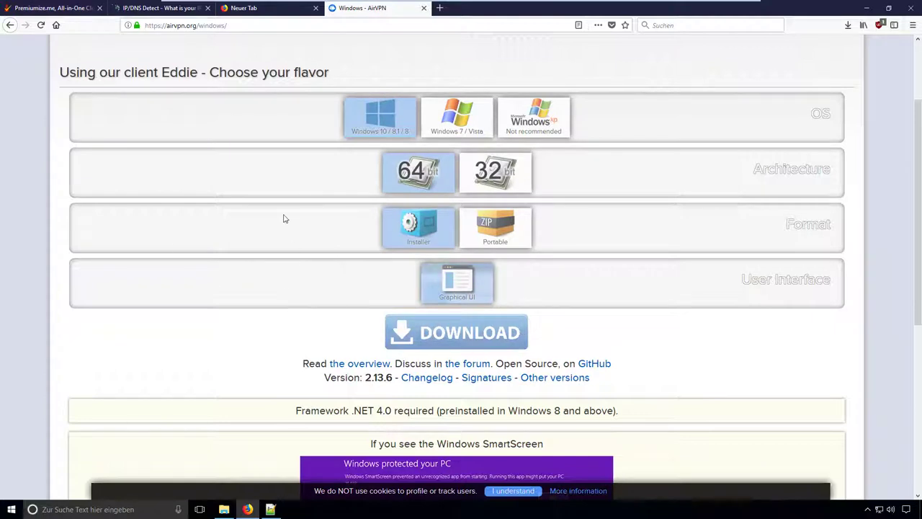
- Close the AirVPN and blank tabs and select the config zip URL in premiumizeVPN.txt
{"action": "left_click", "coordinate": [424, 8]}
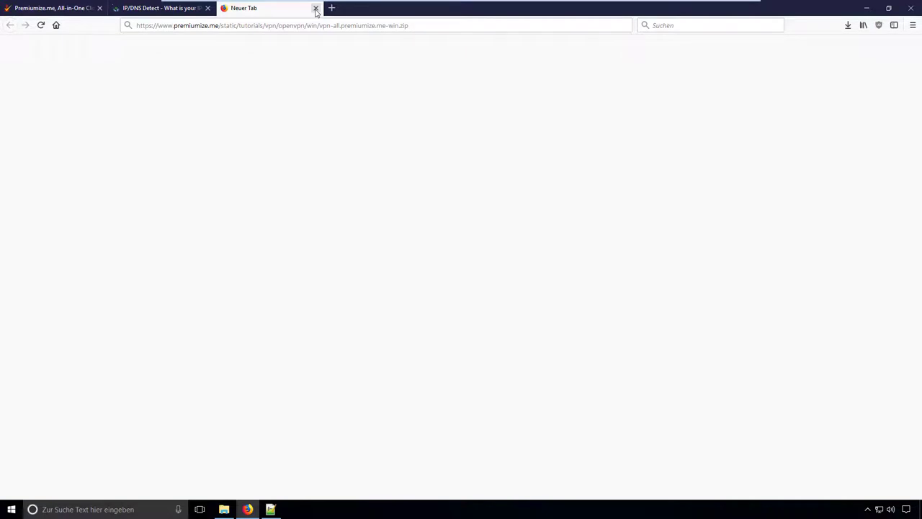
{"action": "left_click", "coordinate": [315, 9]}
{"action": "left_click", "coordinate": [49, 7]}
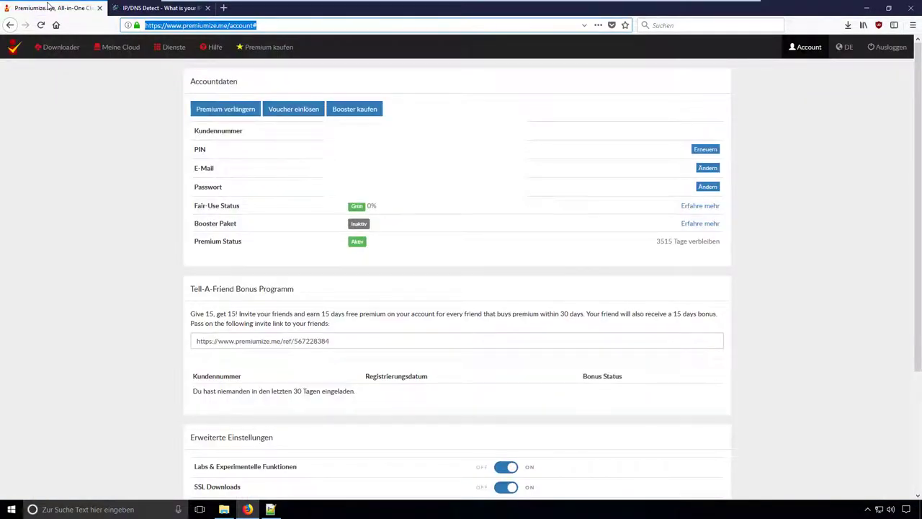
{"action": "left_click", "coordinate": [271, 510]}
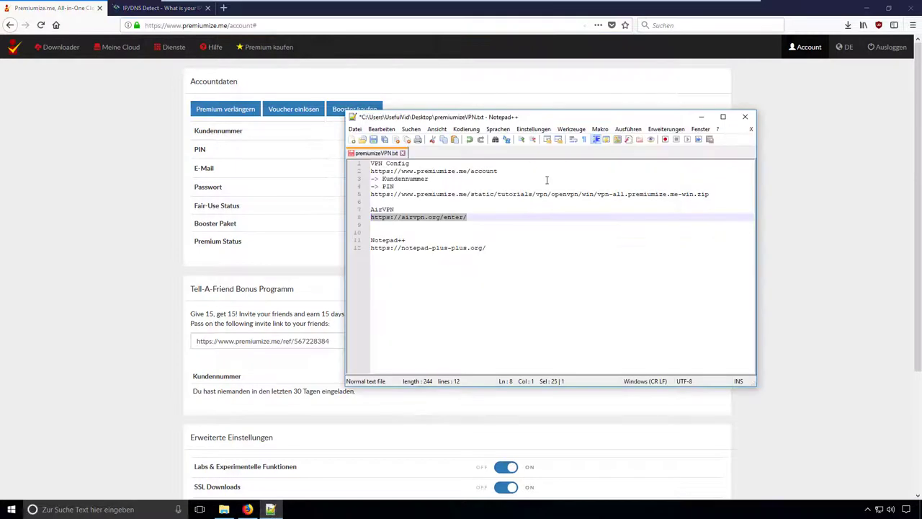
{"action": "left_click", "coordinate": [534, 209]}
{"action": "left_click_drag", "start_coordinate": [715, 195], "coordinate": [369, 195]}
{"action": "key", "text": "ctrl+c"}
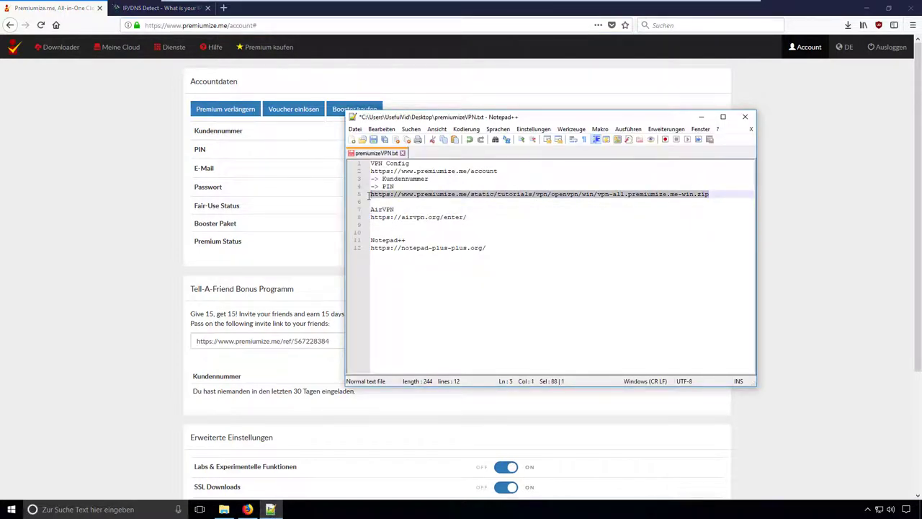
- Load the zip URL in a new tab and save vpn-all.premiumize.me-win.zip
{"action": "left_click", "coordinate": [223, 8]}
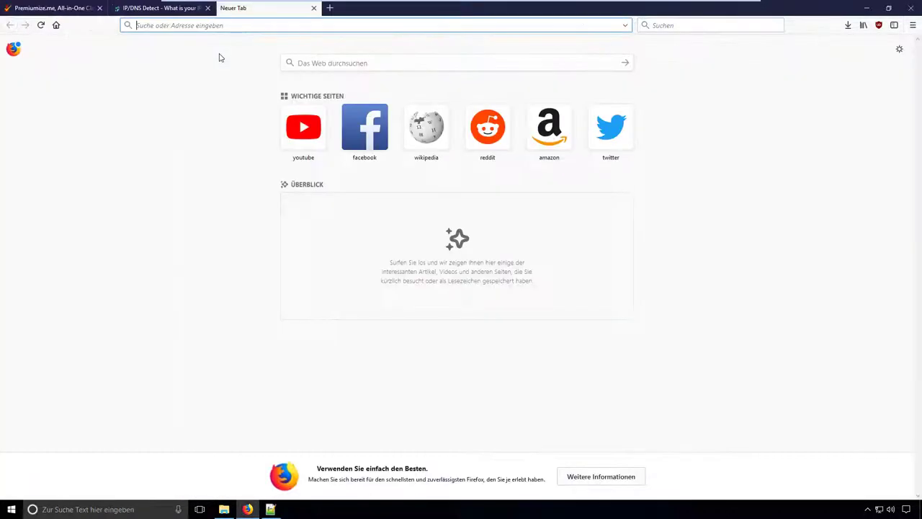
{"action": "key", "text": "ctrl+v"}
{"action": "key", "text": "Return"}
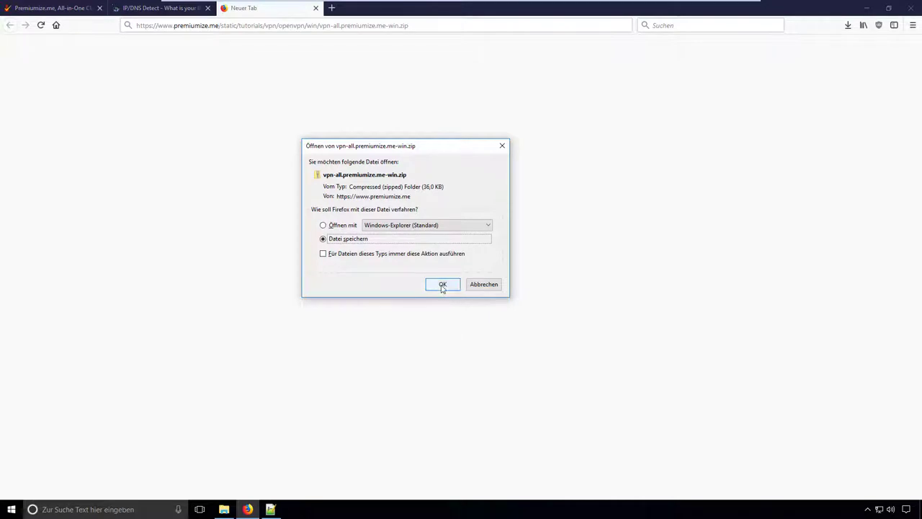
{"action": "left_click", "coordinate": [442, 286]}
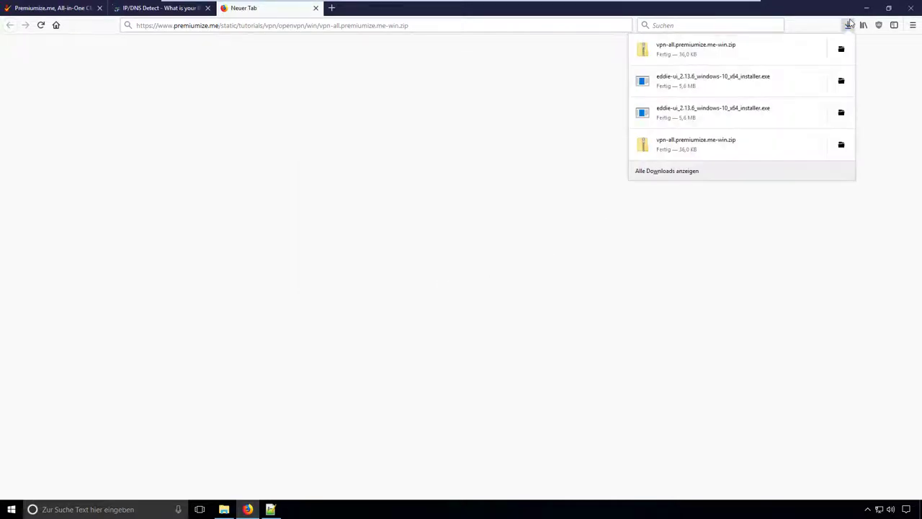
- Open the downloaded zip and select all 28 .ovpn files from Australia to Vietnam
{"action": "left_click", "coordinate": [760, 50]}
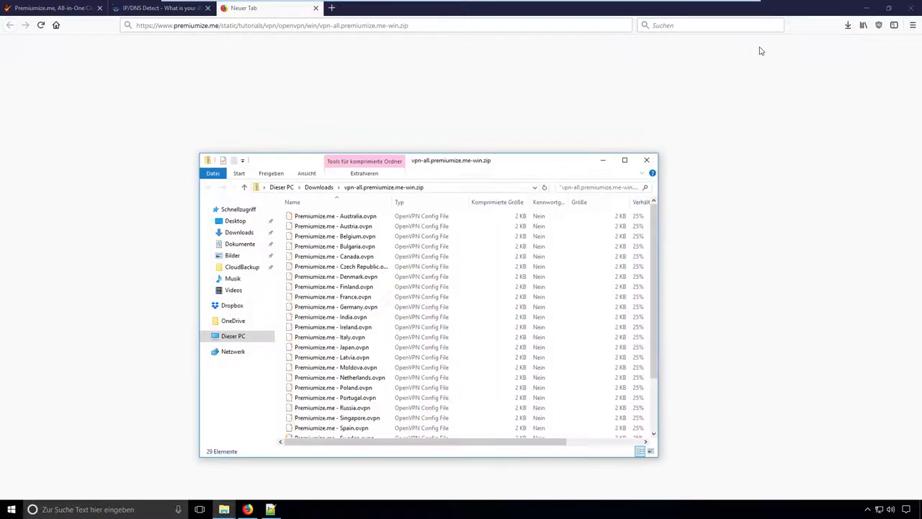
{"action": "scroll", "coordinate": [433, 321], "scroll_direction": "down", "scroll_amount": 3}
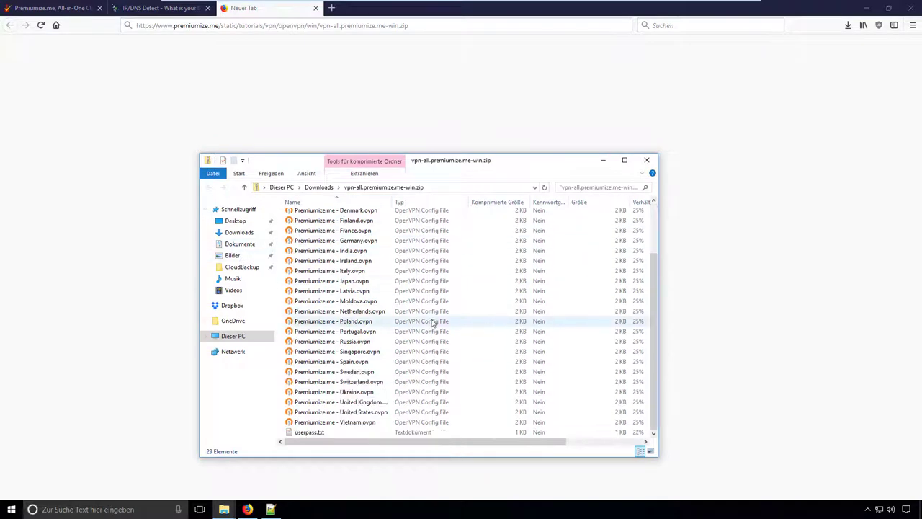
{"action": "scroll", "coordinate": [432, 323], "scroll_direction": "up", "scroll_amount": 3}
{"action": "scroll", "coordinate": [433, 321], "scroll_direction": "down", "scroll_amount": 3}
{"action": "left_click", "coordinate": [328, 422]}
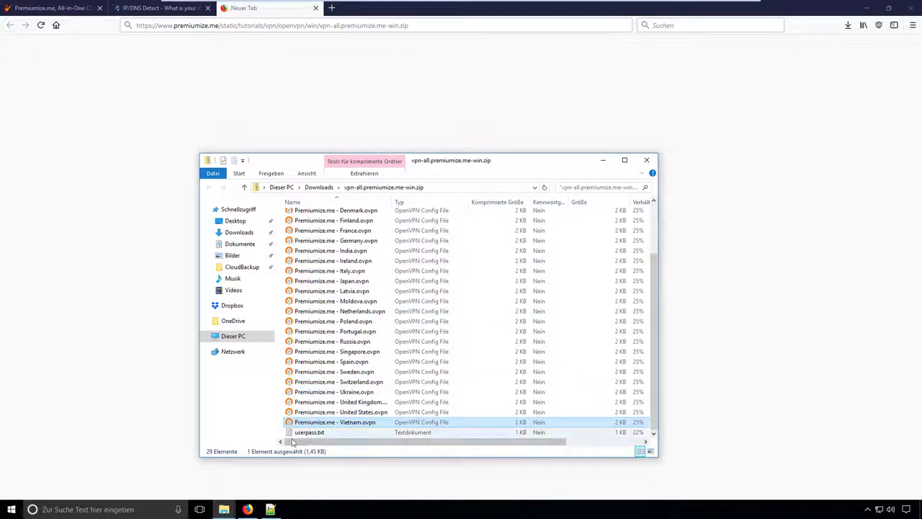
{"action": "scroll", "coordinate": [330, 403], "scroll_direction": "up", "scroll_amount": 3}
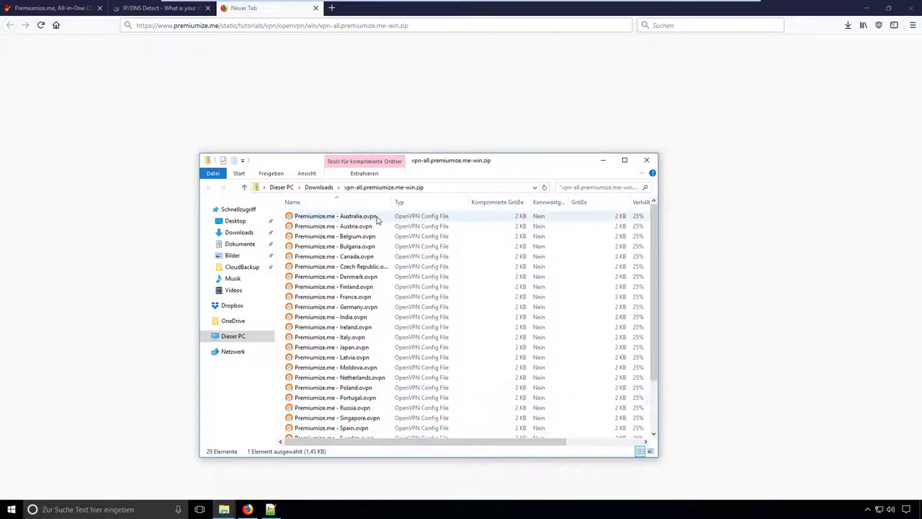
{"action": "left_click", "coordinate": [378, 216], "text": "shift"}
- Paste the 28 config files into the empty Dokumente\PremiumizeVPN folder
{"action": "mouse_move", "coordinate": [224, 509]}
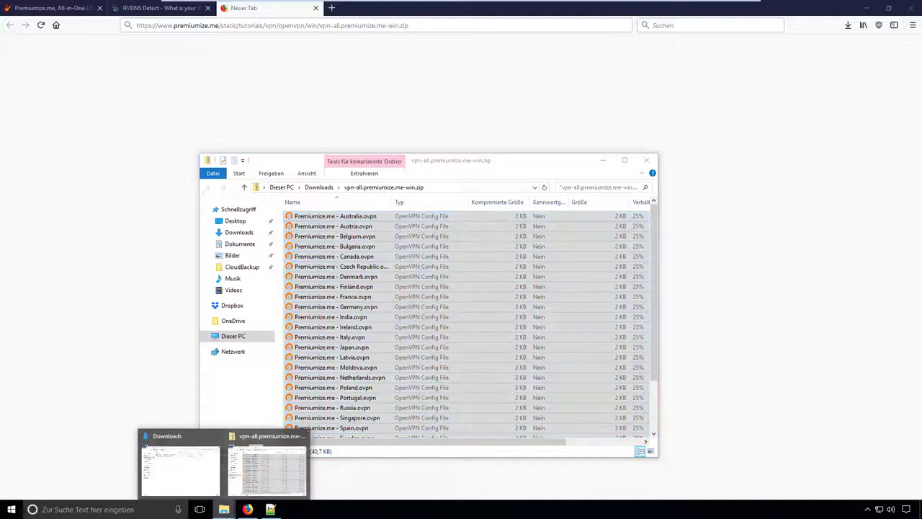
{"action": "left_click", "coordinate": [190, 480]}
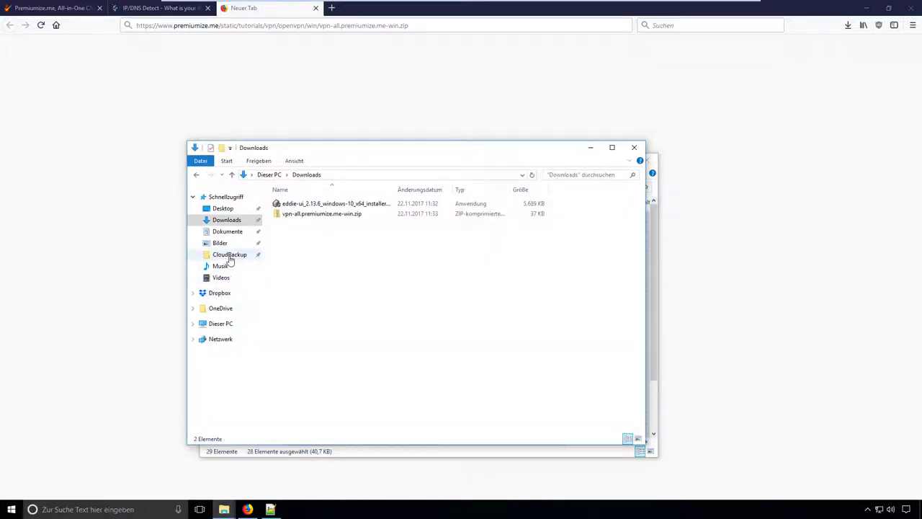
{"action": "left_click", "coordinate": [229, 232]}
{"action": "double_click", "coordinate": [315, 224]}
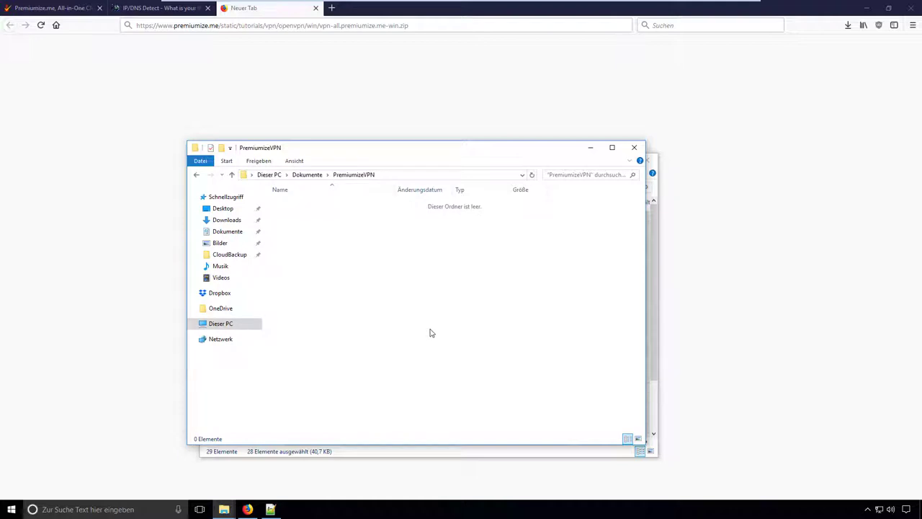
{"action": "key", "text": "ctrl+v"}
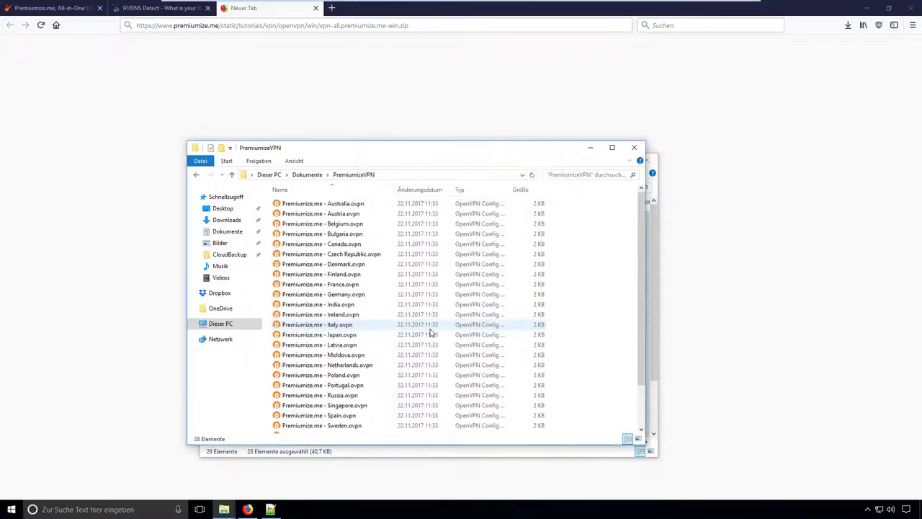
{"action": "scroll", "coordinate": [425, 338], "scroll_direction": "down", "scroll_amount": 3}
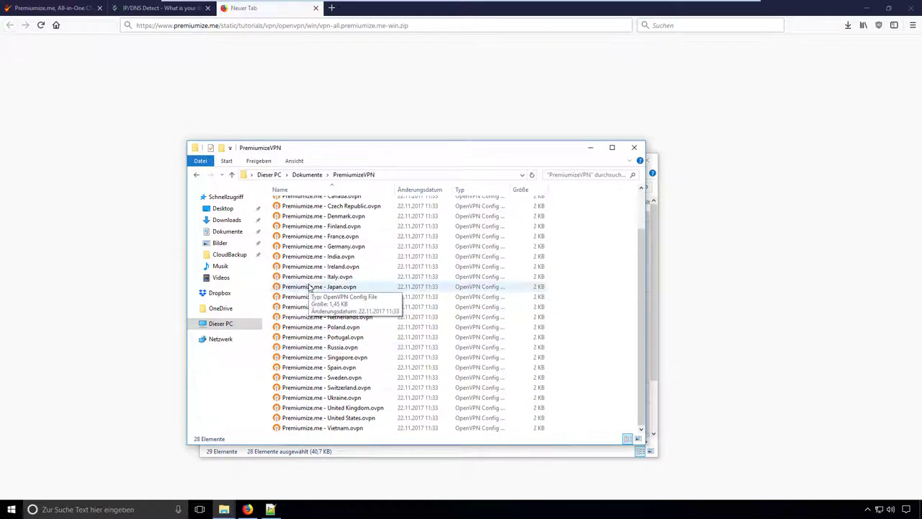
{"action": "left_click", "coordinate": [281, 508]}
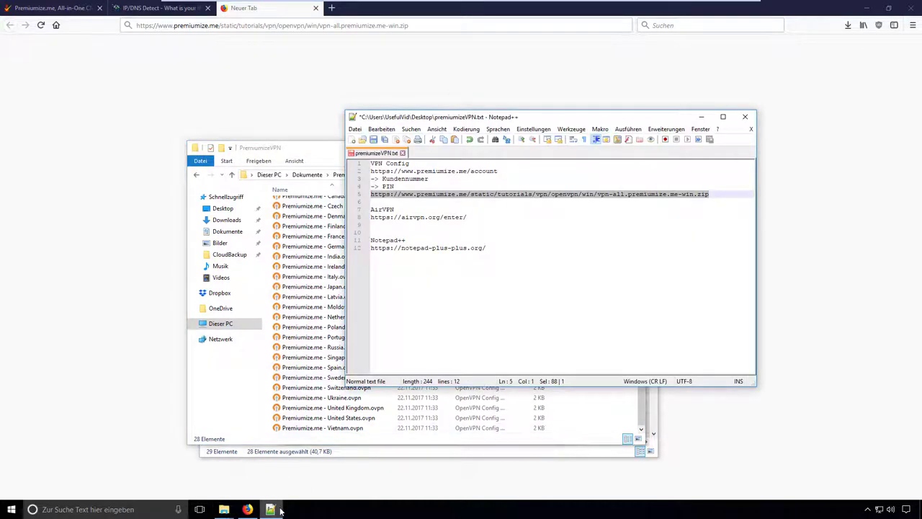
- Open all .ovpn files from Dokumente\PremiumizeVPN in Notepad++ and select the 'auth-user-pass userpass.txt' line
{"action": "left_click", "coordinate": [354, 130]}
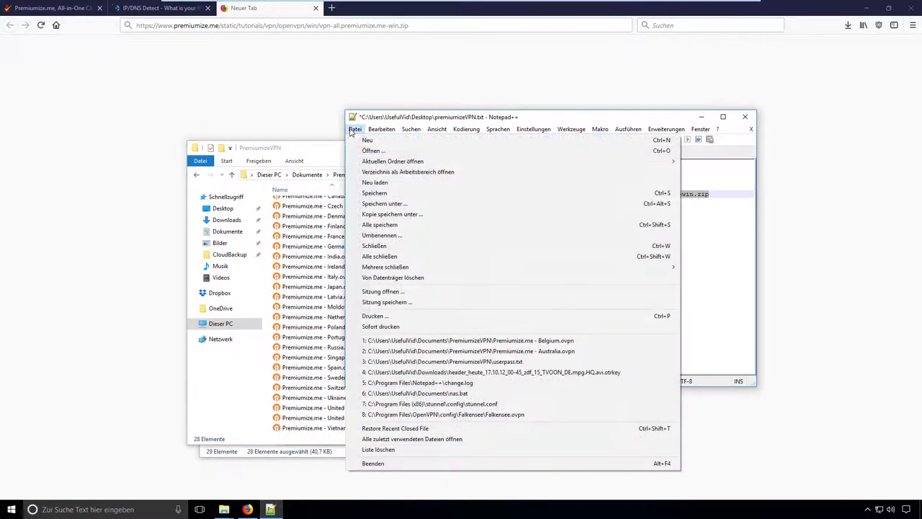
{"action": "left_click", "coordinate": [371, 150]}
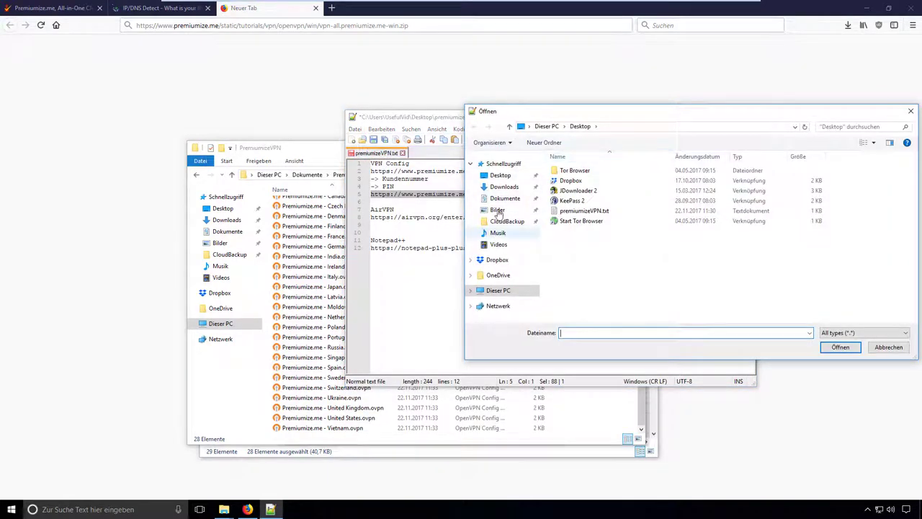
{"action": "left_click", "coordinate": [501, 199]}
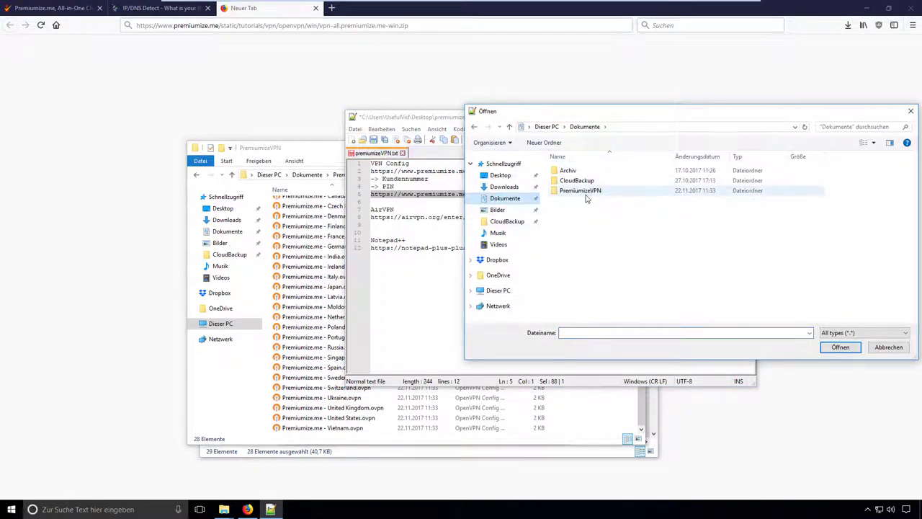
{"action": "double_click", "coordinate": [585, 192]}
{"action": "left_click_drag", "start_coordinate": [627, 119], "coordinate": [495, 102]}
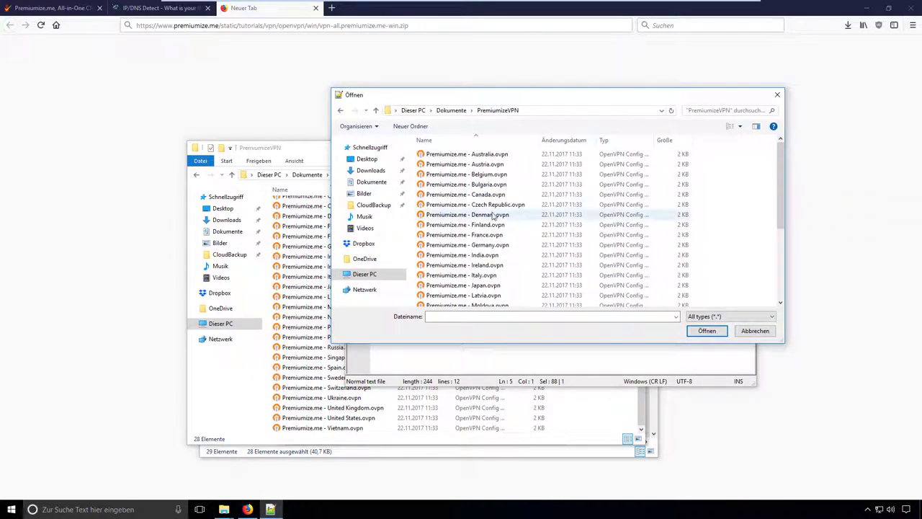
{"action": "left_click", "coordinate": [493, 215]}
{"action": "key", "text": "ctrl+a"}
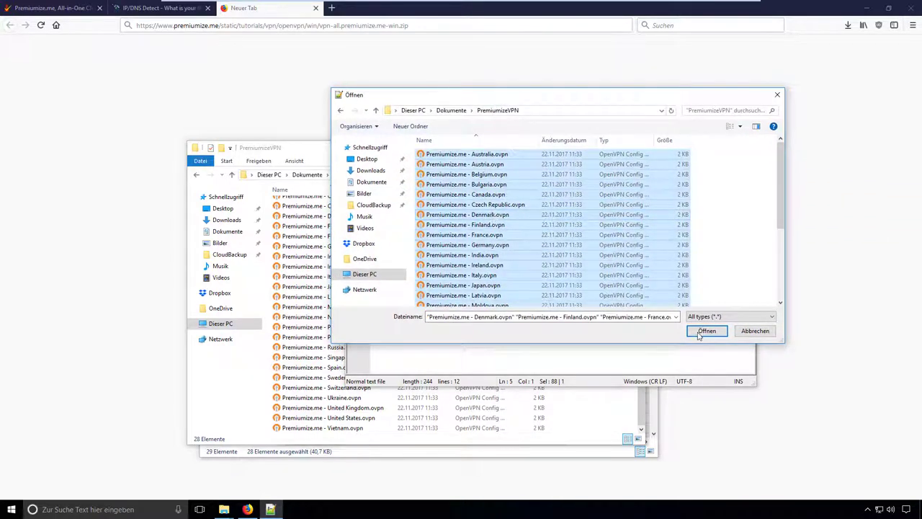
{"action": "left_click", "coordinate": [702, 330]}
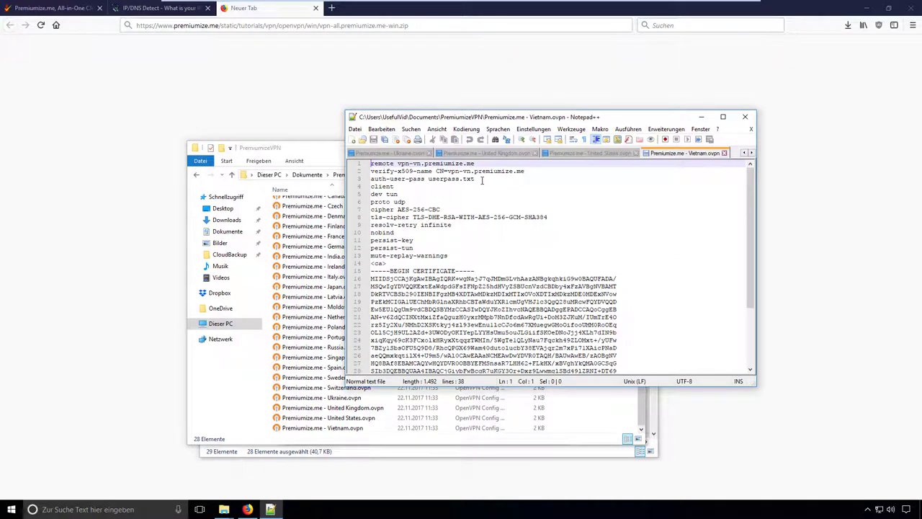
{"action": "left_click_drag", "start_coordinate": [482, 180], "coordinate": [364, 178]}
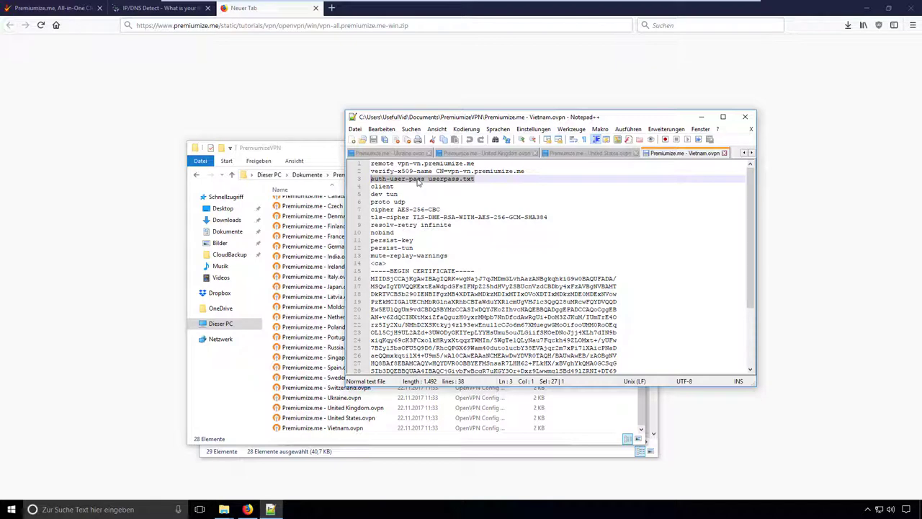
- Replace 'auth-user-pass userpass.txt' with 'auth-user-pass' in all open files
{"action": "key", "text": "ctrl+f"}
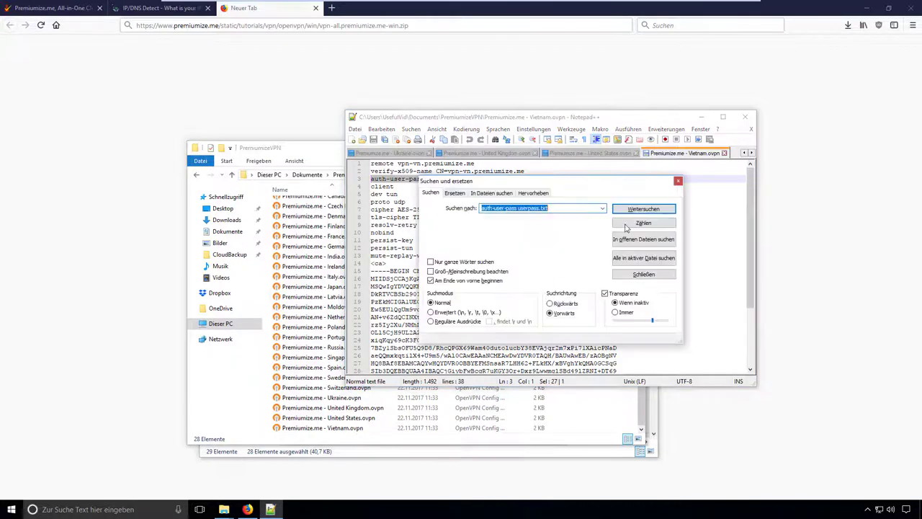
{"action": "left_click", "coordinate": [463, 194]}
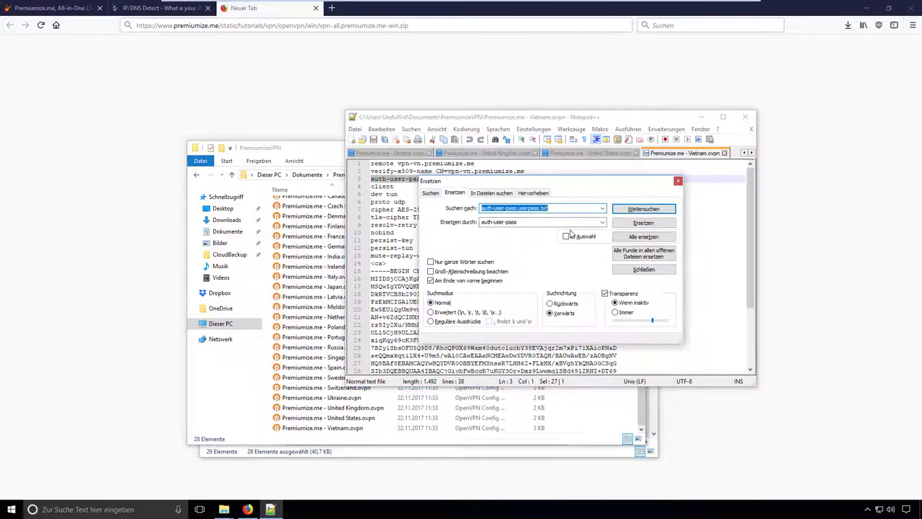
{"action": "left_click", "coordinate": [562, 207]}
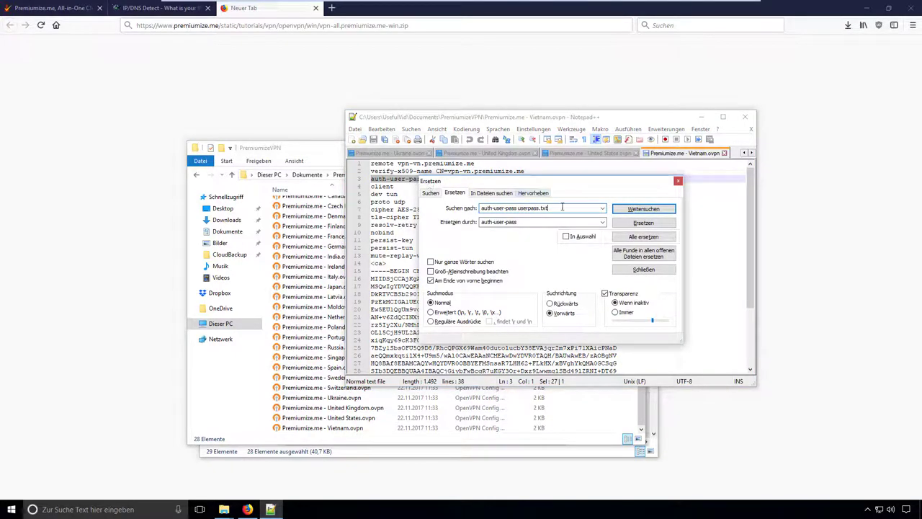
{"action": "double_click", "coordinate": [537, 224]}
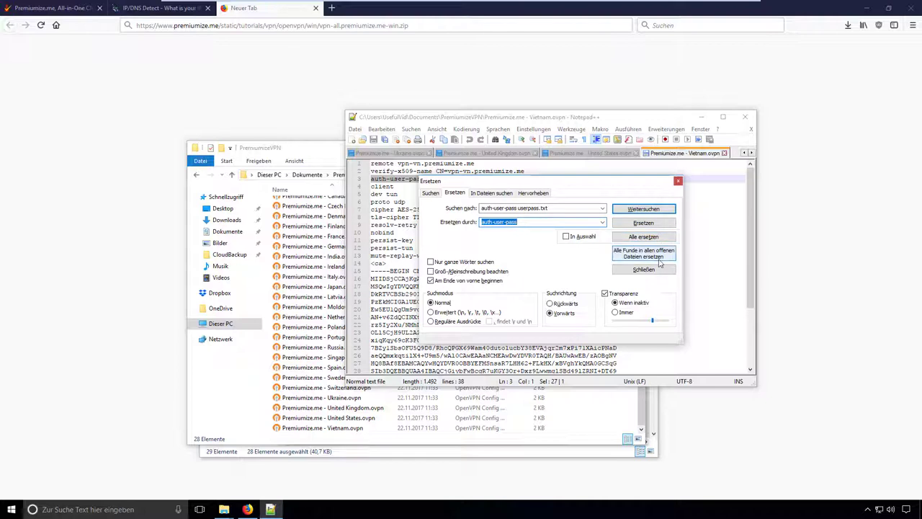
{"action": "left_click", "coordinate": [660, 262]}
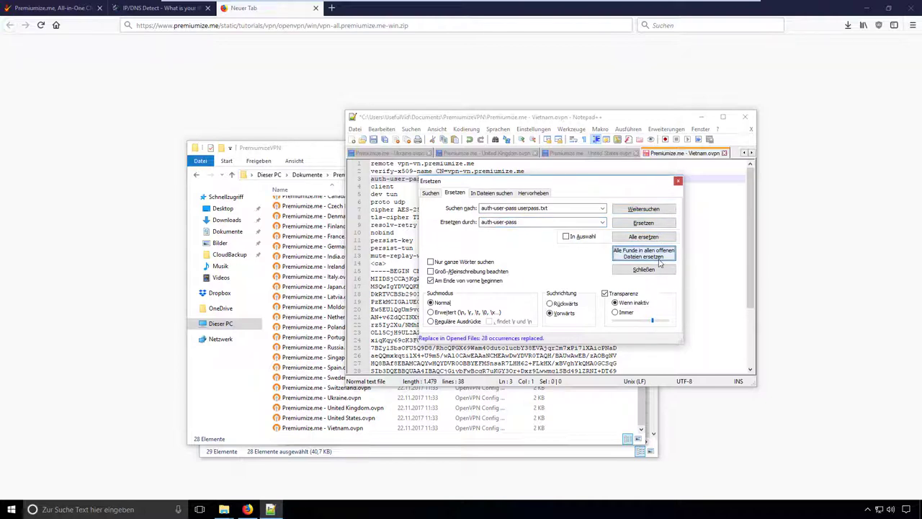
- Check the United Kingdom config and save all edited files
{"action": "left_click", "coordinate": [678, 180]}
{"action": "left_click", "coordinate": [541, 262]}
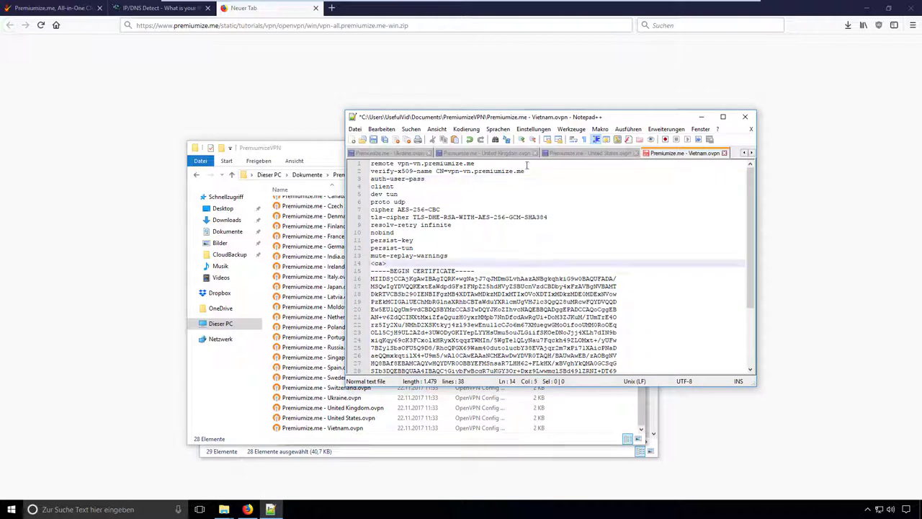
{"action": "left_click", "coordinate": [507, 155]}
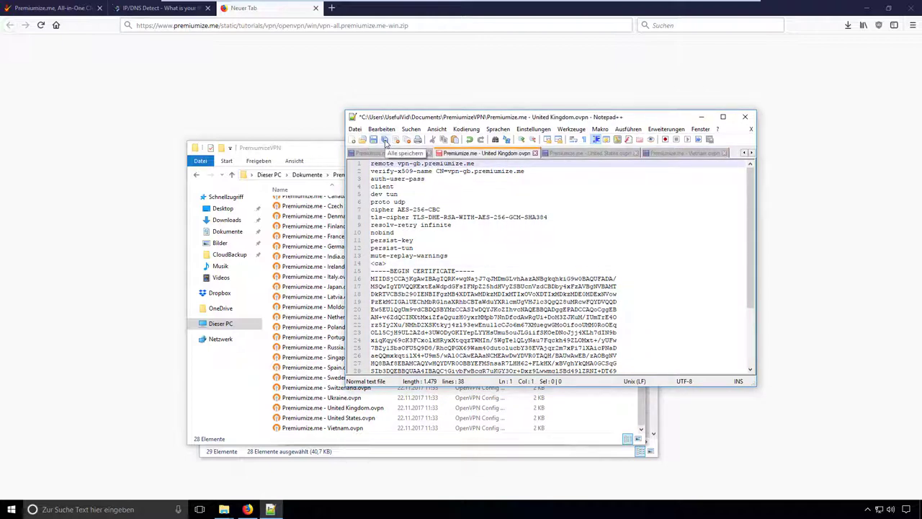
{"action": "left_click", "coordinate": [386, 141]}
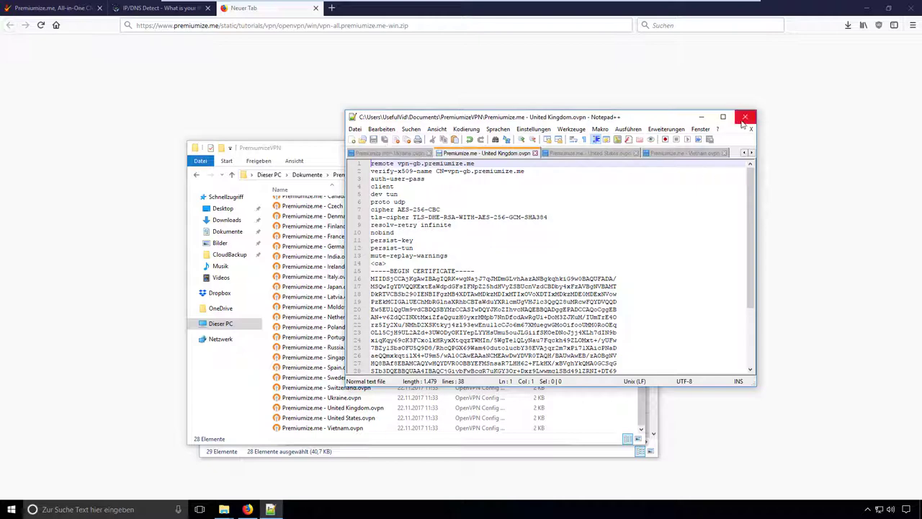
- Close Notepad++ and reopen the Denmark .ovpn to confirm line 3 reads auth-user-pass
{"action": "left_click", "coordinate": [745, 117]}
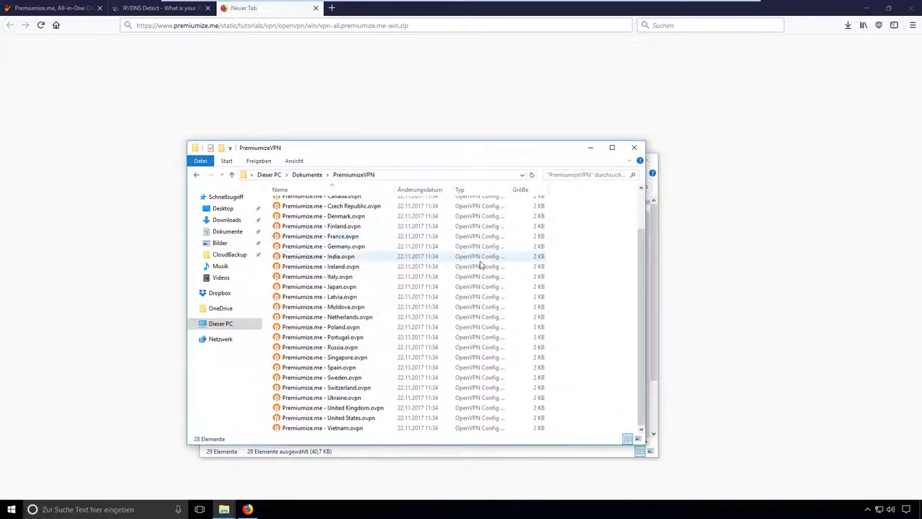
{"action": "scroll", "coordinate": [480, 263], "scroll_direction": "up", "scroll_amount": 2}
{"action": "right_click", "coordinate": [328, 265]}
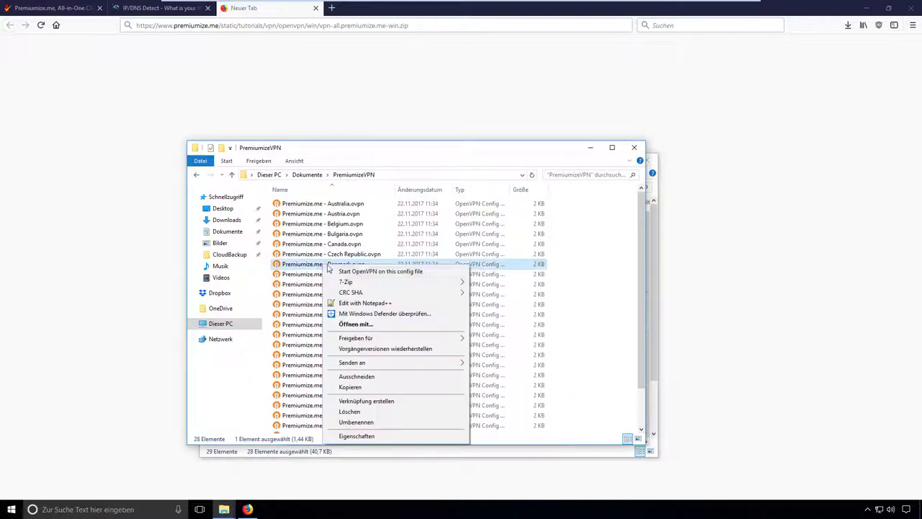
{"action": "left_click", "coordinate": [382, 302]}
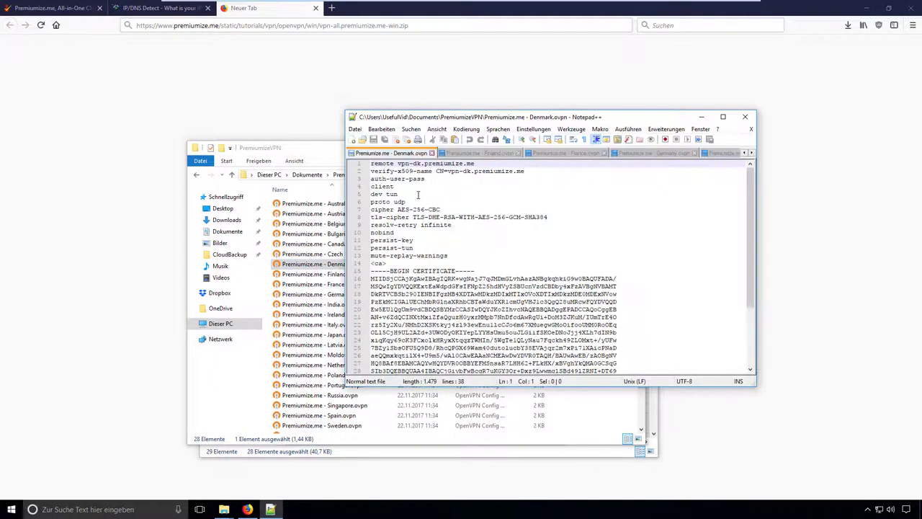
{"action": "double_click", "coordinate": [417, 179]}
{"action": "left_click", "coordinate": [456, 200]}
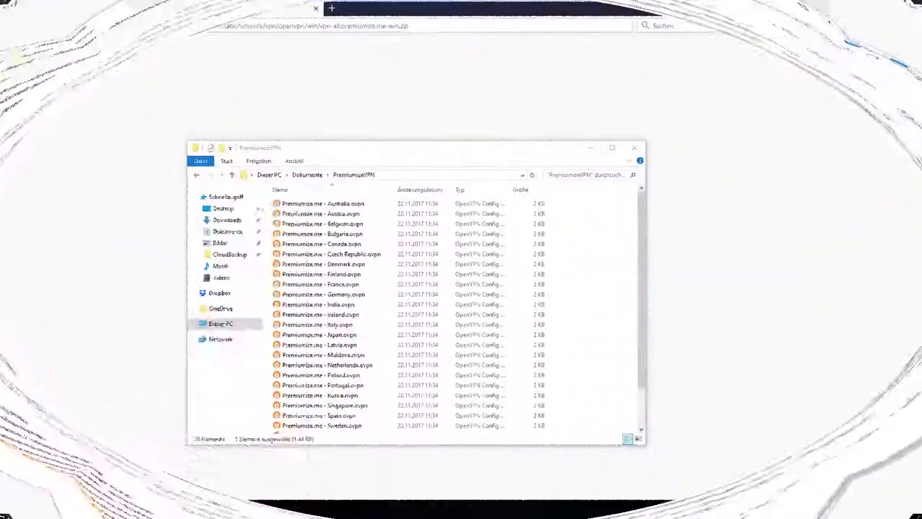
- Launch AirVPN from a Start search for 'airv' and allow it to run as administrator
{"action": "type", "text": "airv"}
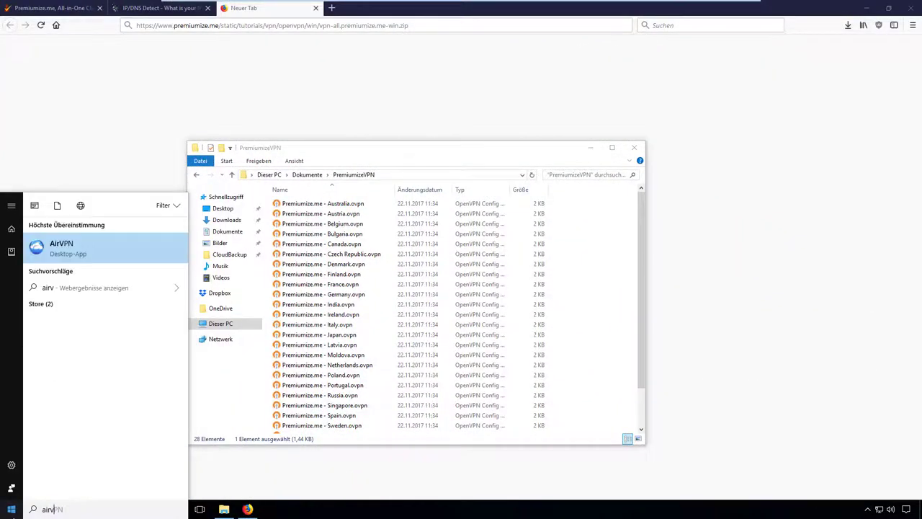
{"action": "key", "text": "Return"}
{"action": "left_click", "coordinate": [430, 331]}
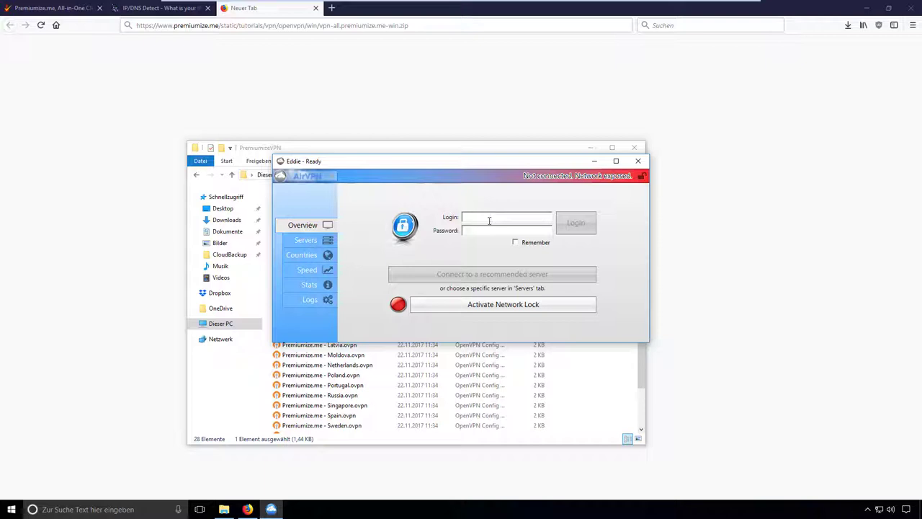
- Turn on Multi-providers support in Eddie's Advanced preferences and save
{"action": "left_click", "coordinate": [324, 179]}
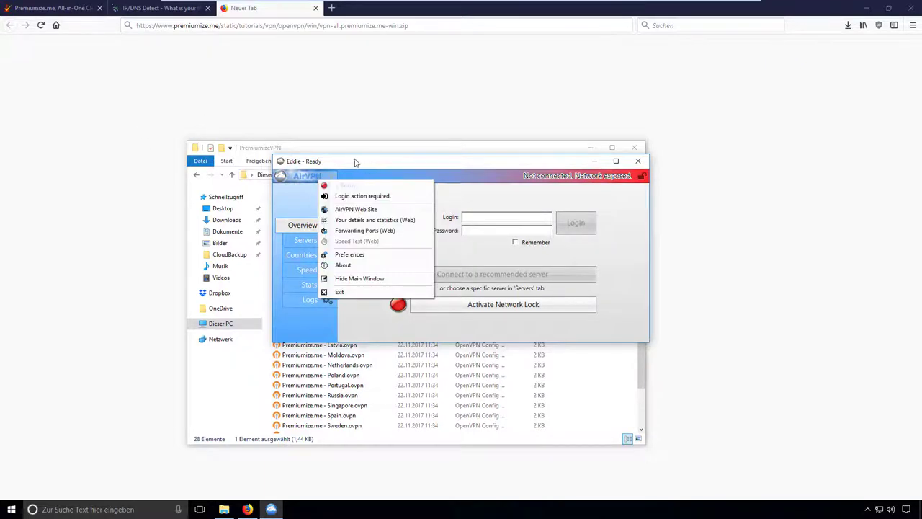
{"action": "left_click", "coordinate": [378, 255]}
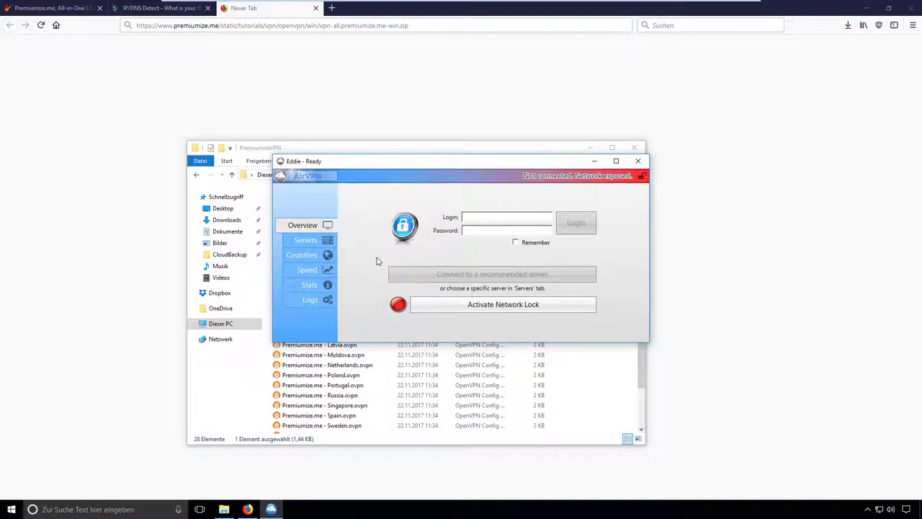
{"action": "left_click", "coordinate": [311, 262]}
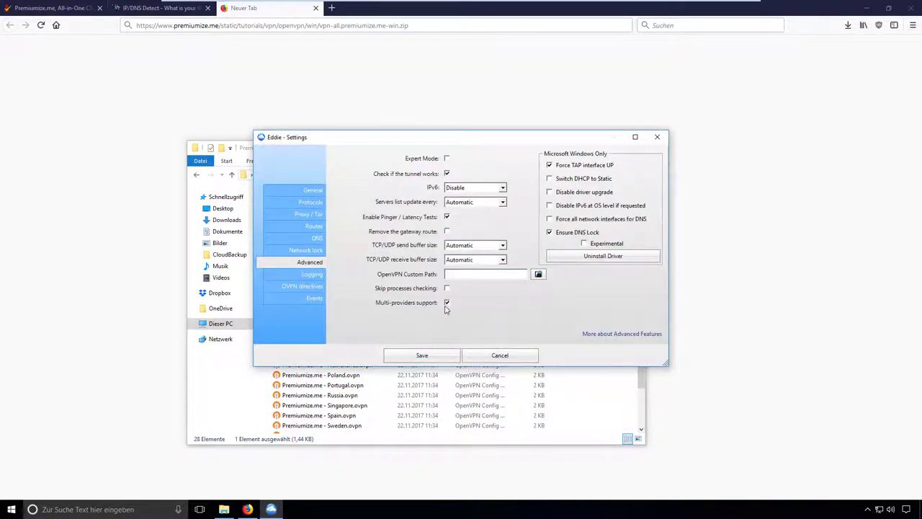
{"action": "left_click", "coordinate": [433, 358]}
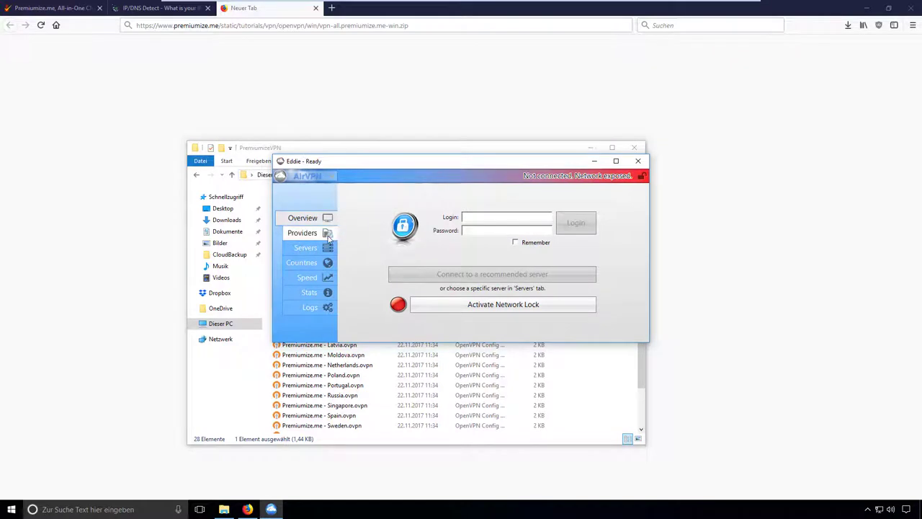
- Disable the AirVPN provider in the Providers list
{"action": "left_click", "coordinate": [327, 237]}
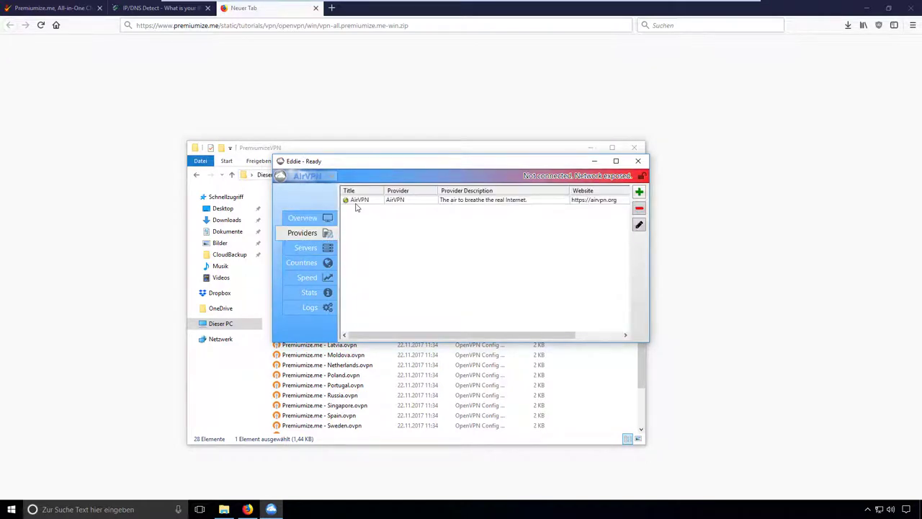
{"action": "left_click", "coordinate": [356, 202]}
{"action": "left_click", "coordinate": [639, 225]}
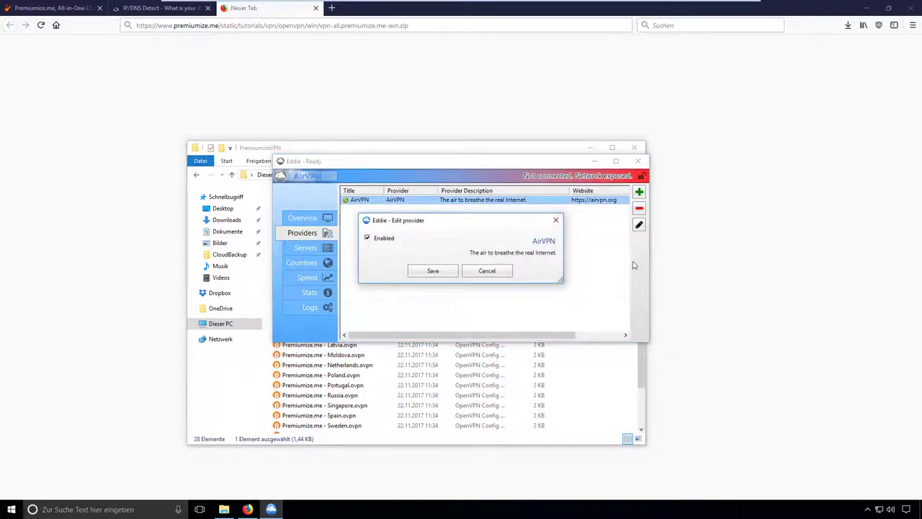
{"action": "left_click", "coordinate": [433, 271]}
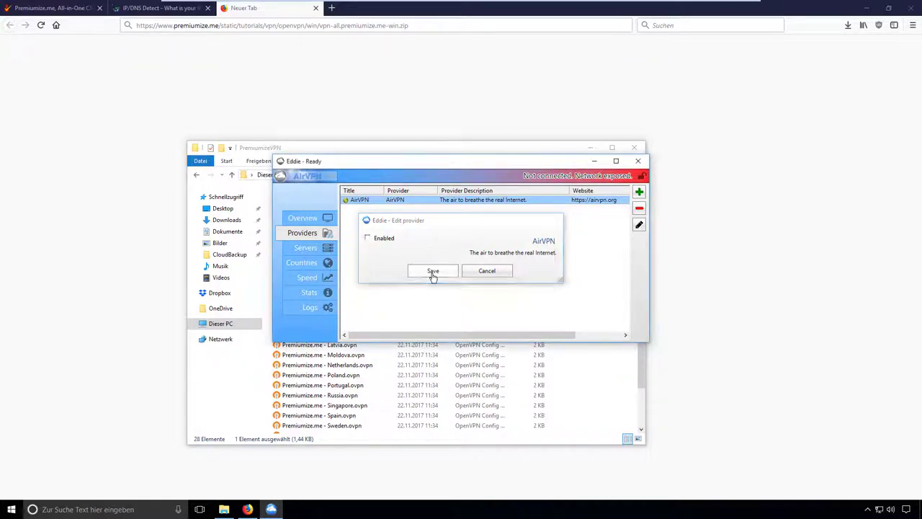
- Add a Generic OpenVPN provider and open its settings for editing
{"action": "left_click", "coordinate": [639, 193]}
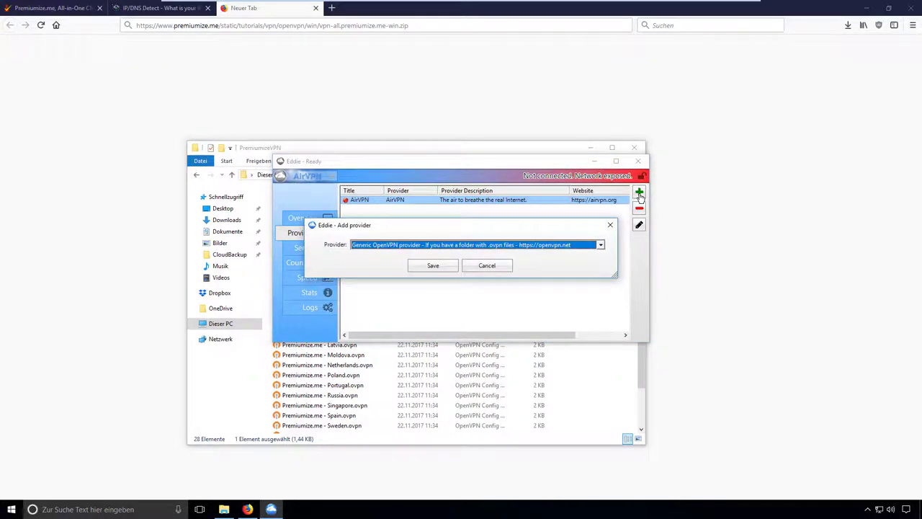
{"action": "left_click", "coordinate": [598, 245]}
{"action": "left_click", "coordinate": [580, 255]}
{"action": "left_click", "coordinate": [447, 266]}
{"action": "left_click", "coordinate": [366, 210]}
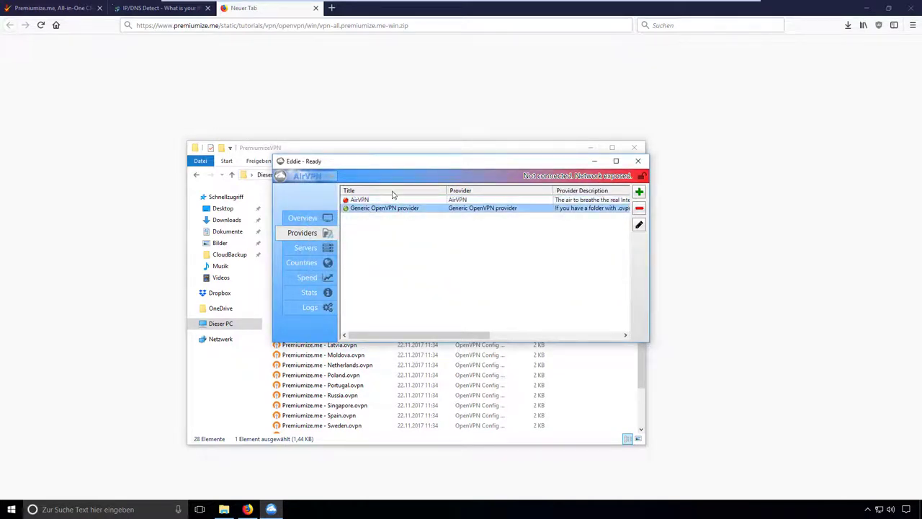
{"action": "left_click", "coordinate": [639, 225]}
{"action": "left_click_drag", "start_coordinate": [499, 229], "coordinate": [244, 215]}
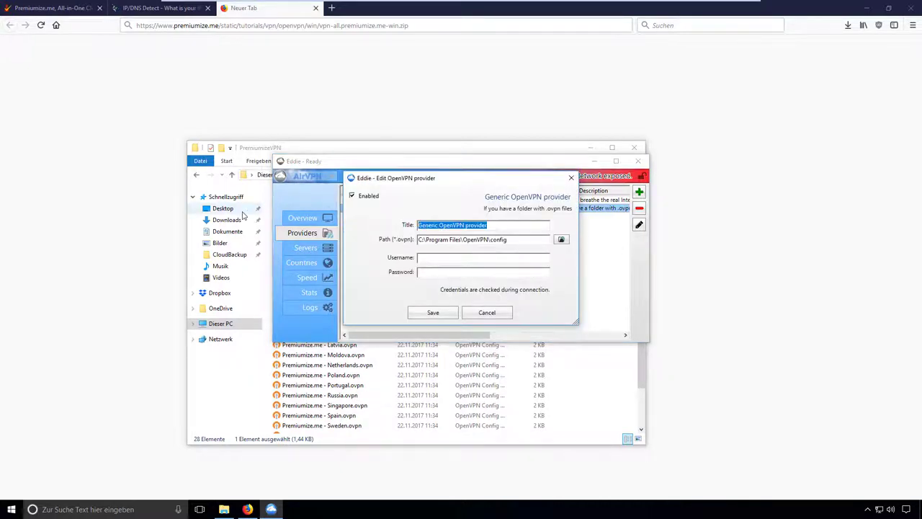
{"action": "type", "text": "Premiumize"}
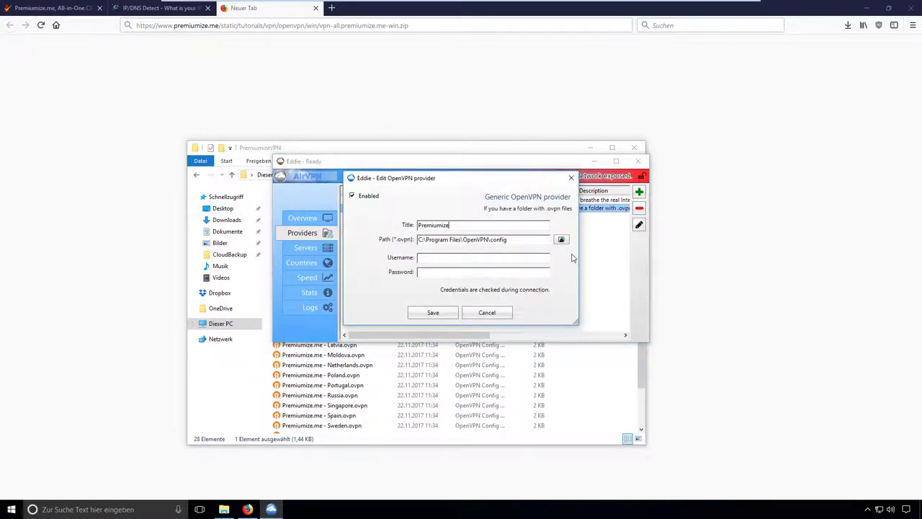
{"action": "left_click", "coordinate": [561, 239]}
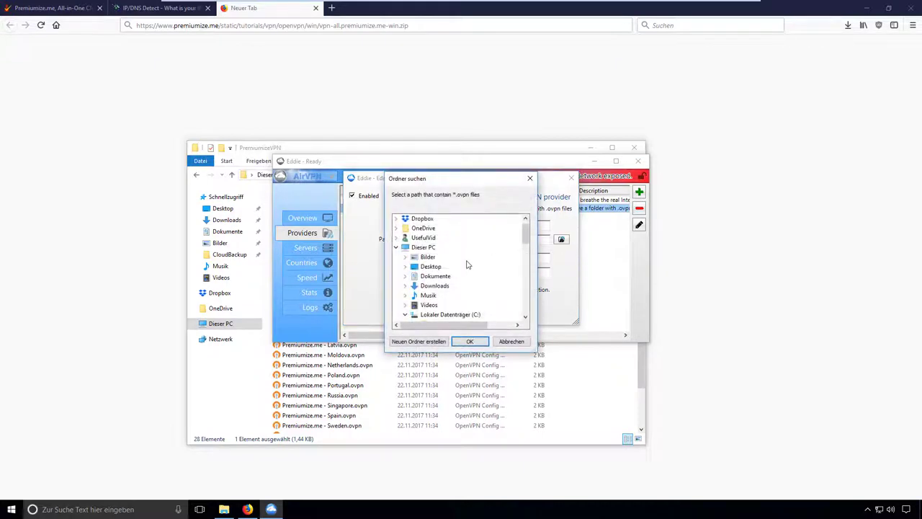
{"action": "left_click", "coordinate": [406, 276]}
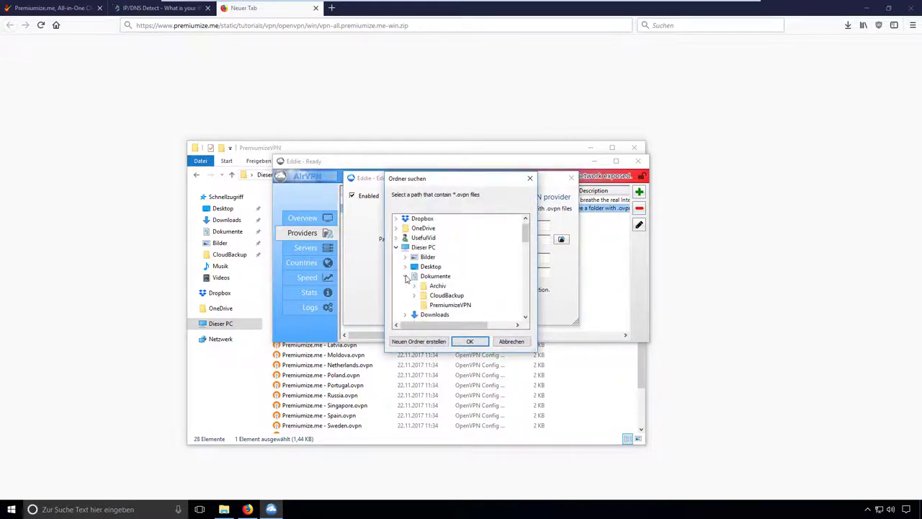
{"action": "left_click", "coordinate": [450, 305]}
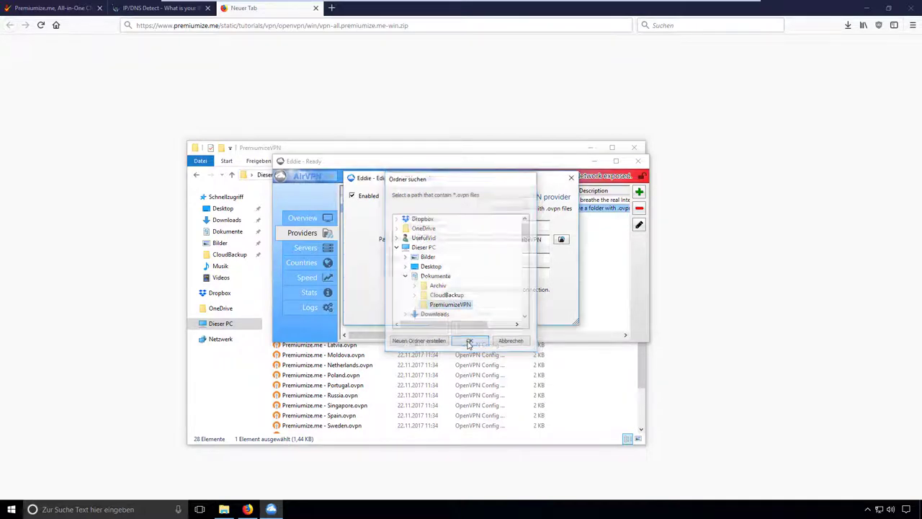
{"action": "left_click", "coordinate": [469, 343]}
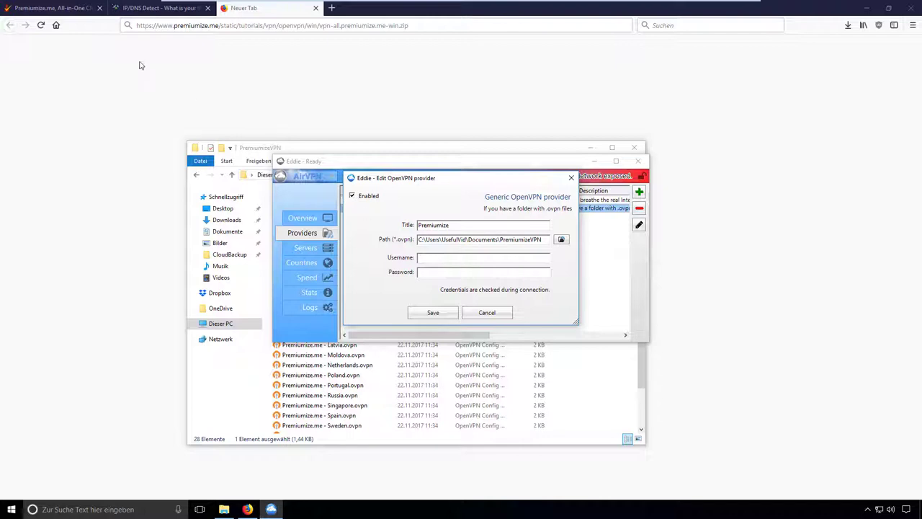
{"action": "left_click", "coordinate": [42, 13]}
{"action": "double_click", "coordinate": [395, 150]}
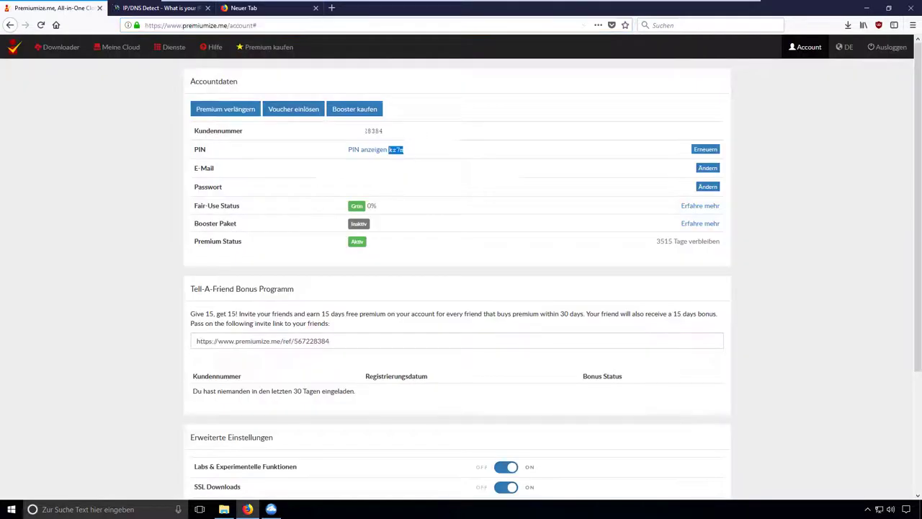
- Set the Premiumize provider's username to the customer number and password to the PIN, then save
{"action": "double_click", "coordinate": [375, 130]}
{"action": "left_click", "coordinate": [271, 509]}
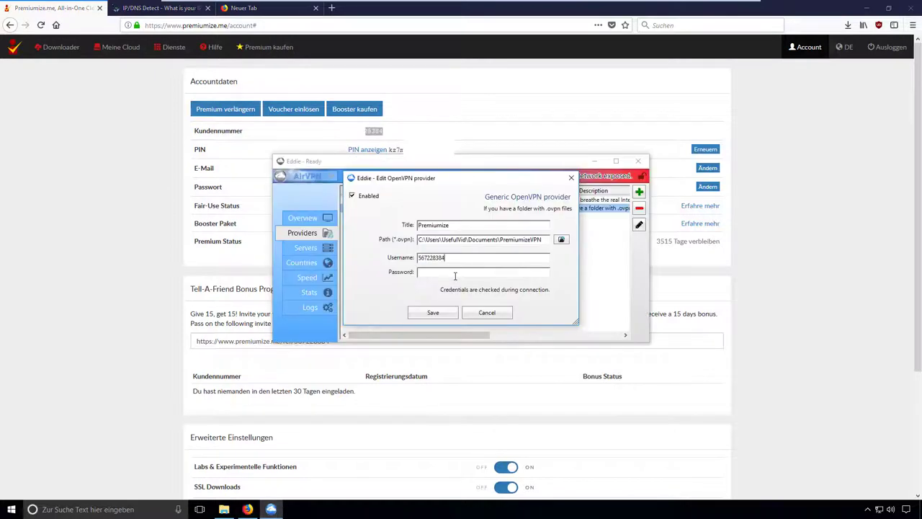
{"action": "left_click", "coordinate": [101, 261]}
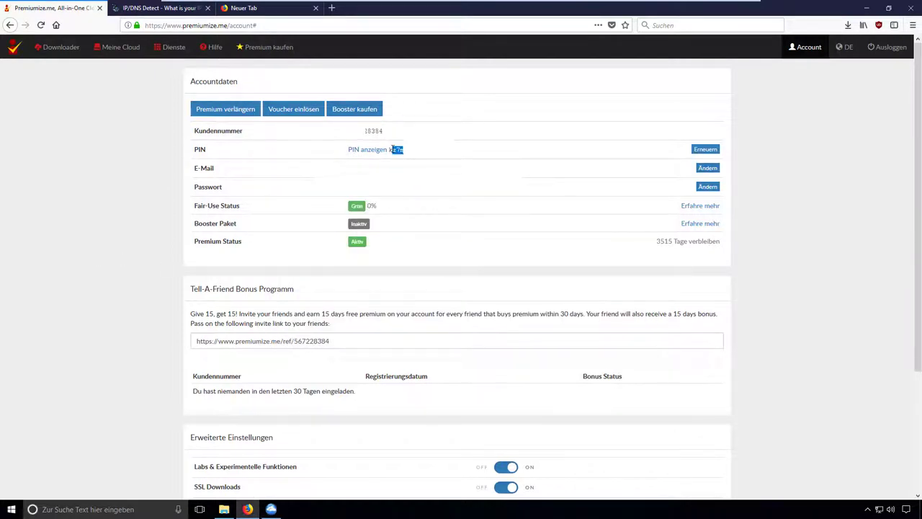
{"action": "key", "text": "alt+Tab"}
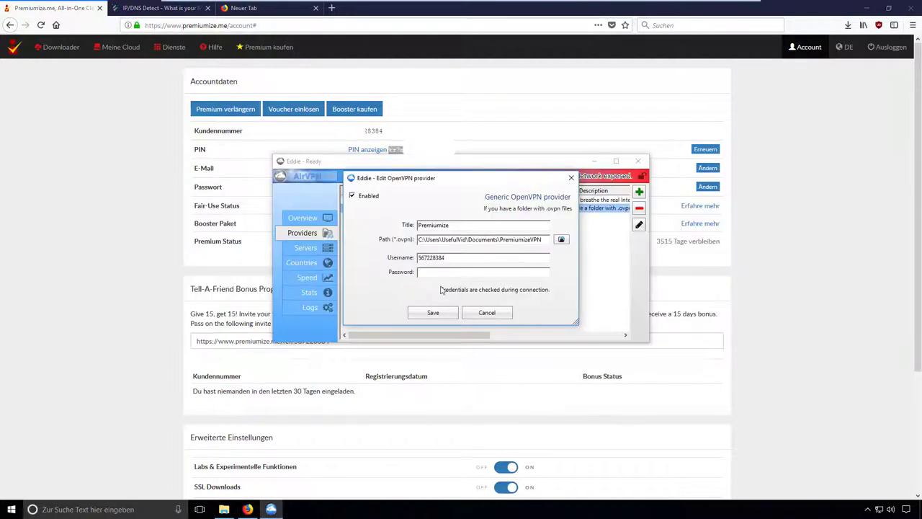
{"action": "key", "text": "ctrl+v"}
{"action": "left_click", "coordinate": [432, 313]}
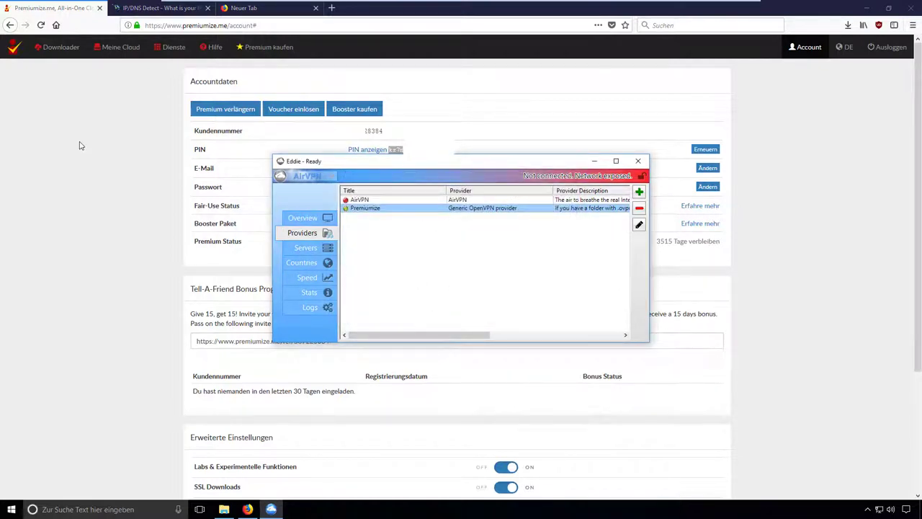
- List Premiumize servers by latency in a maximized window and blacklist Premiumize.me - Germany
{"action": "left_click", "coordinate": [306, 249]}
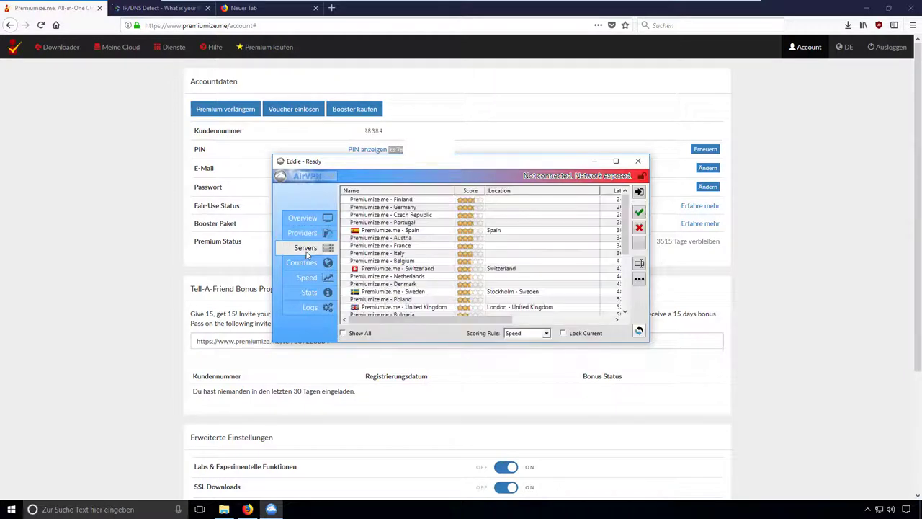
{"action": "left_click", "coordinate": [616, 161]}
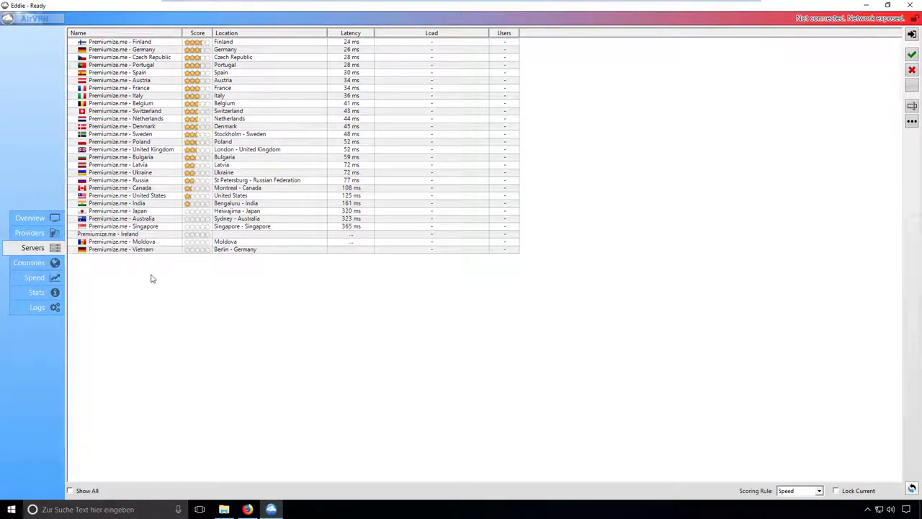
{"action": "left_click", "coordinate": [129, 250]}
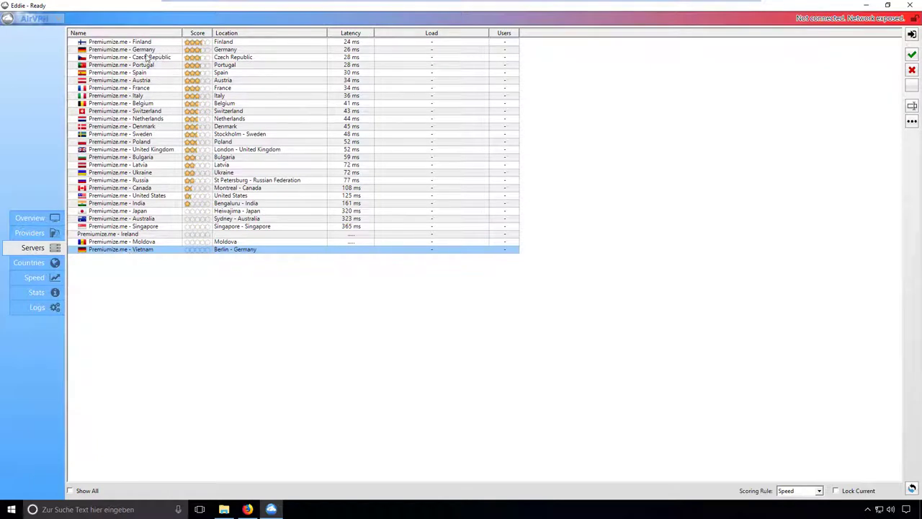
{"action": "left_click", "coordinate": [147, 57]}
{"action": "right_click", "coordinate": [150, 52]}
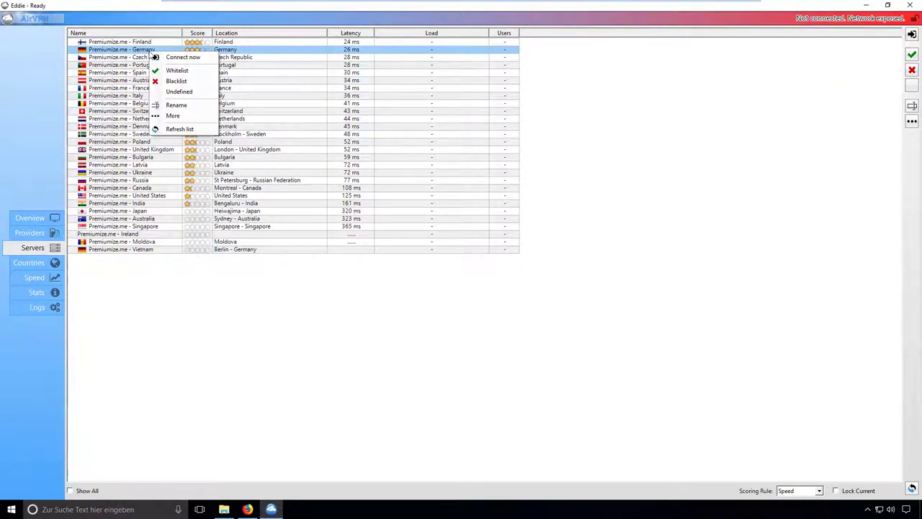
{"action": "left_click", "coordinate": [178, 83]}
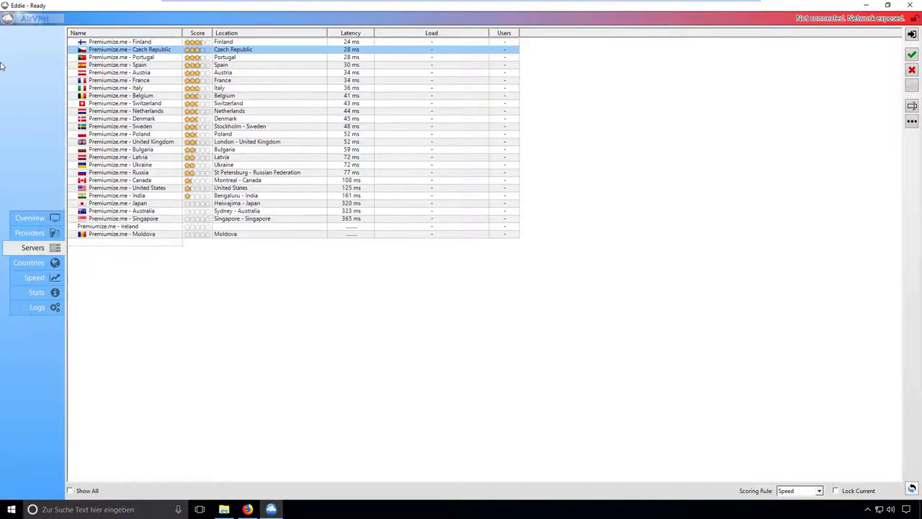
{"action": "left_click", "coordinate": [44, 27]}
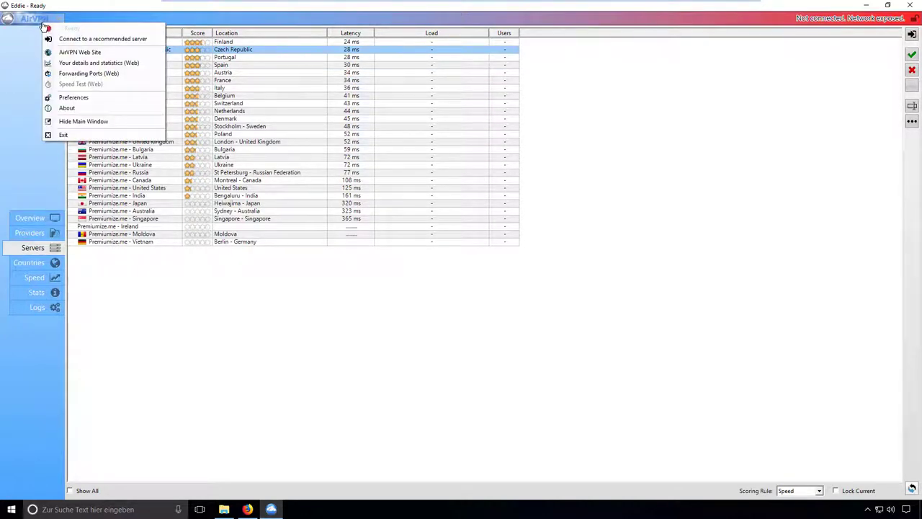
{"action": "left_click", "coordinate": [72, 97]}
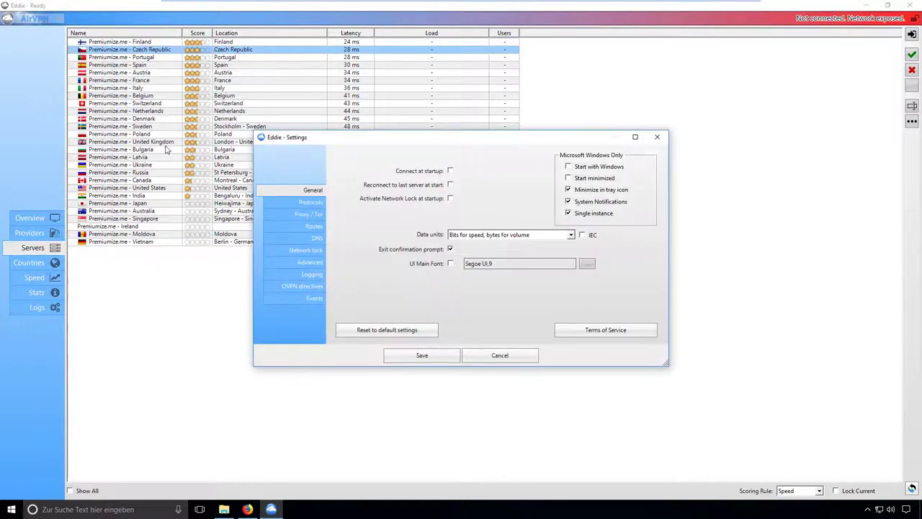
{"action": "left_click", "coordinate": [310, 203]}
{"action": "left_click", "coordinate": [311, 214]}
{"action": "left_click", "coordinate": [314, 226]}
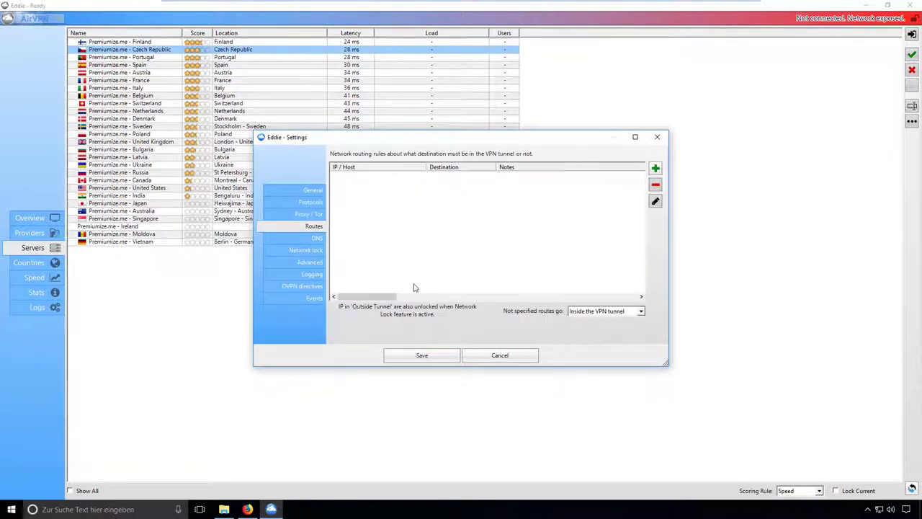
{"action": "left_click", "coordinate": [319, 239]}
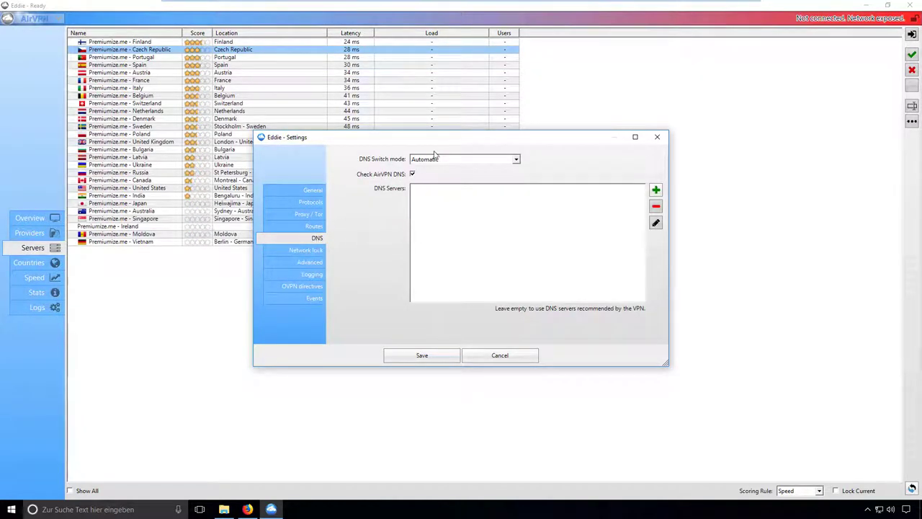
{"action": "left_click", "coordinate": [314, 252]}
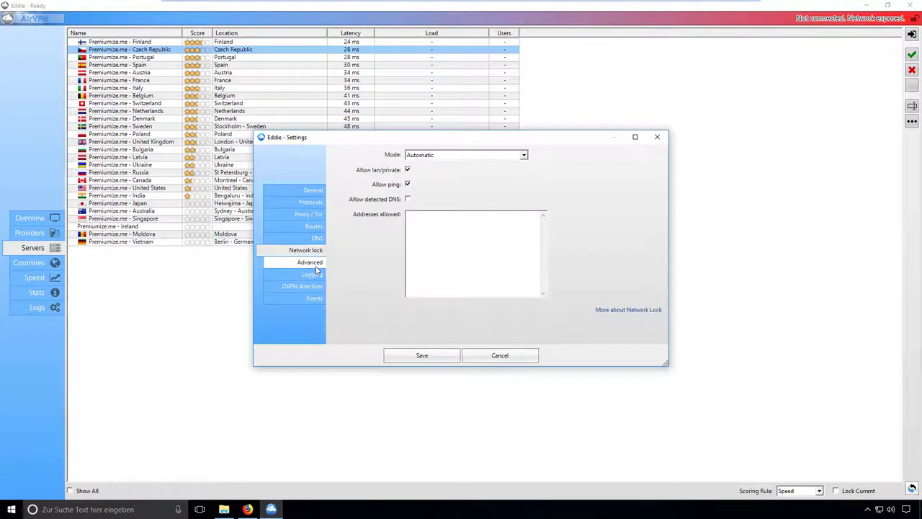
{"action": "left_click", "coordinate": [316, 266]}
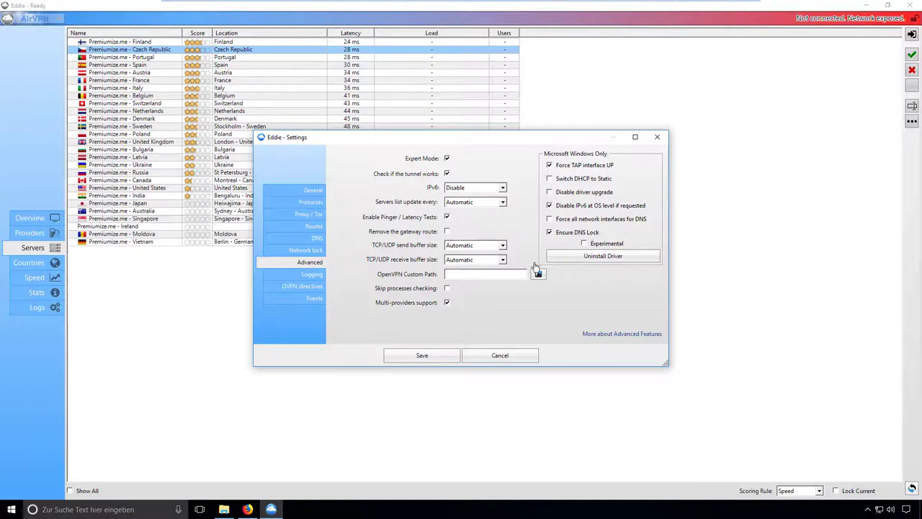
{"action": "left_click", "coordinate": [423, 358]}
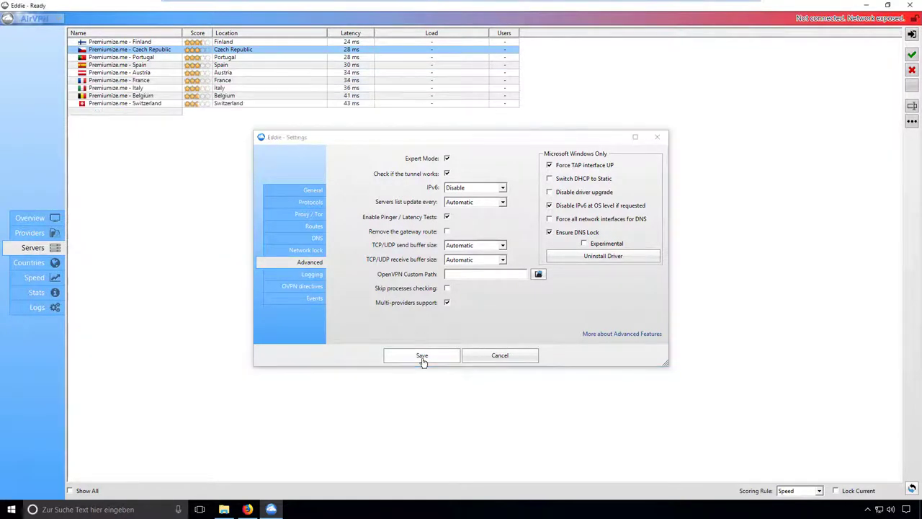
- Activate Network Lock from the Overview page and confirm it
{"action": "left_click", "coordinate": [47, 218]}
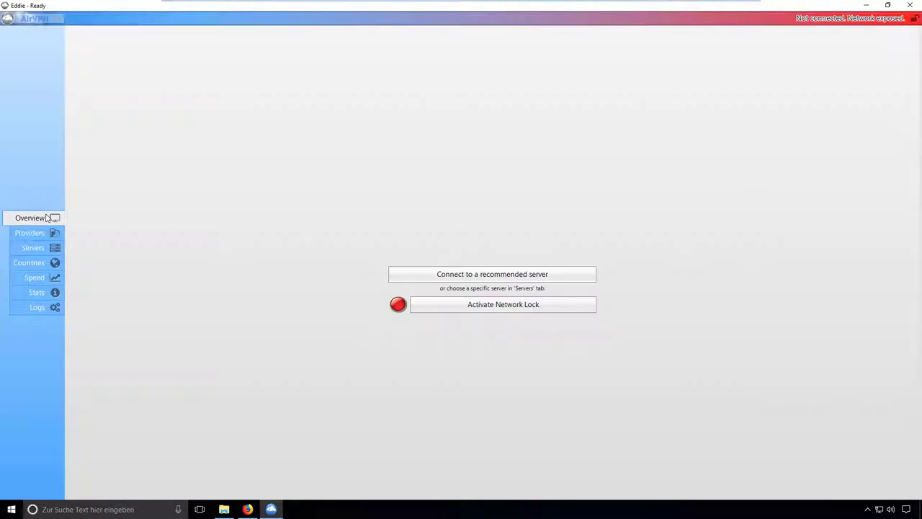
{"action": "left_click", "coordinate": [506, 310]}
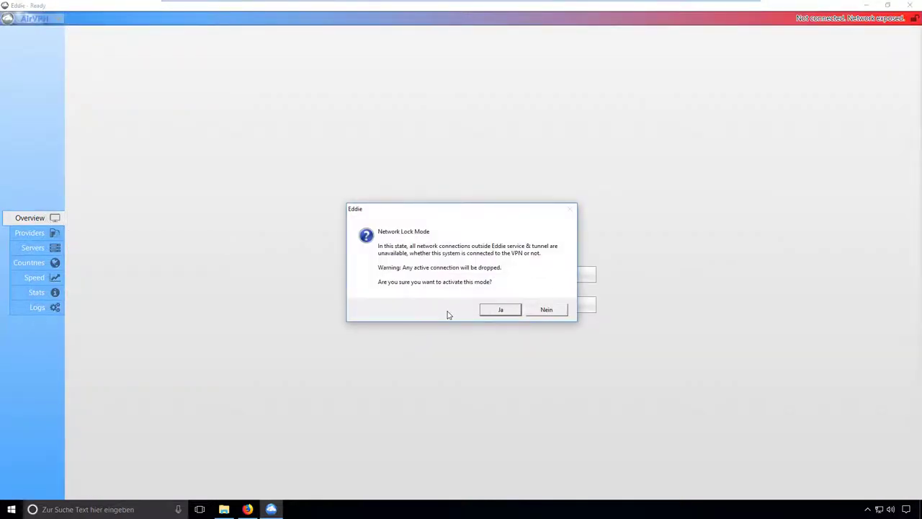
{"action": "left_click", "coordinate": [495, 310]}
- Connect to the recommended Premiumize server, Premiumize.me - Finland, then bring Firefox back
{"action": "left_click", "coordinate": [485, 278]}
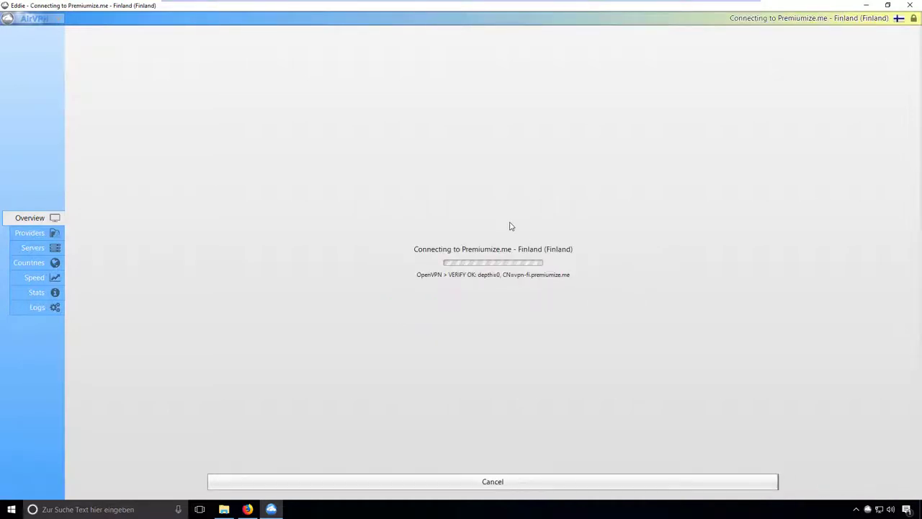
{"action": "left_click", "coordinate": [39, 247]}
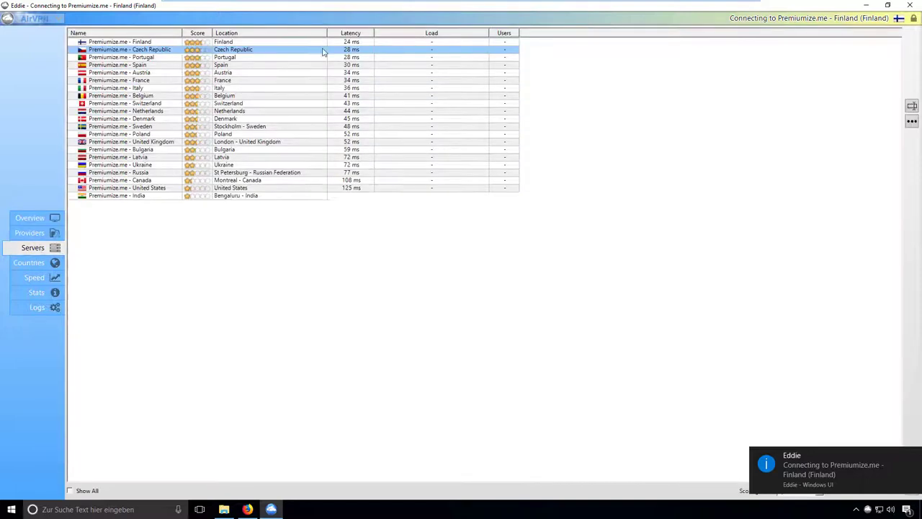
{"action": "left_click", "coordinate": [40, 221]}
{"action": "left_click", "coordinate": [247, 510]}
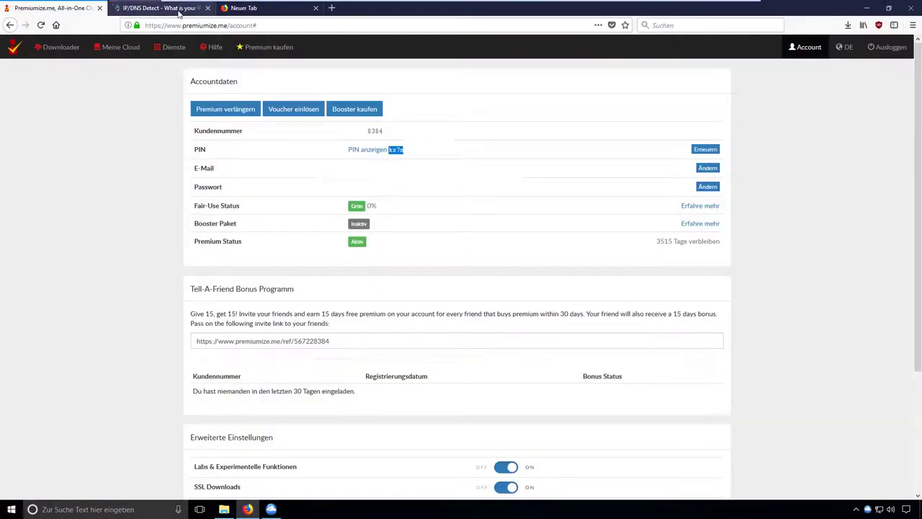
- Reload ipleak.net to confirm a Finland IP, then return to Eddie's Finland connection
{"action": "left_click", "coordinate": [165, 8]}
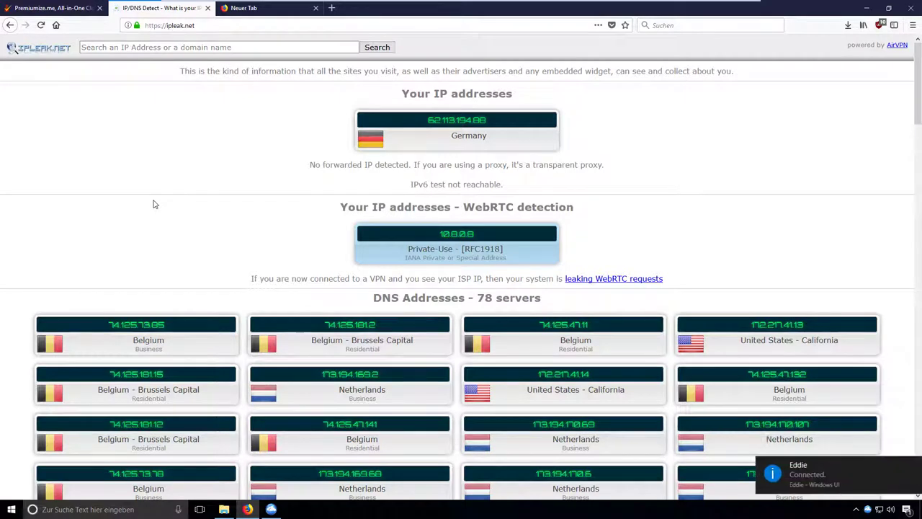
{"action": "key", "text": "F5"}
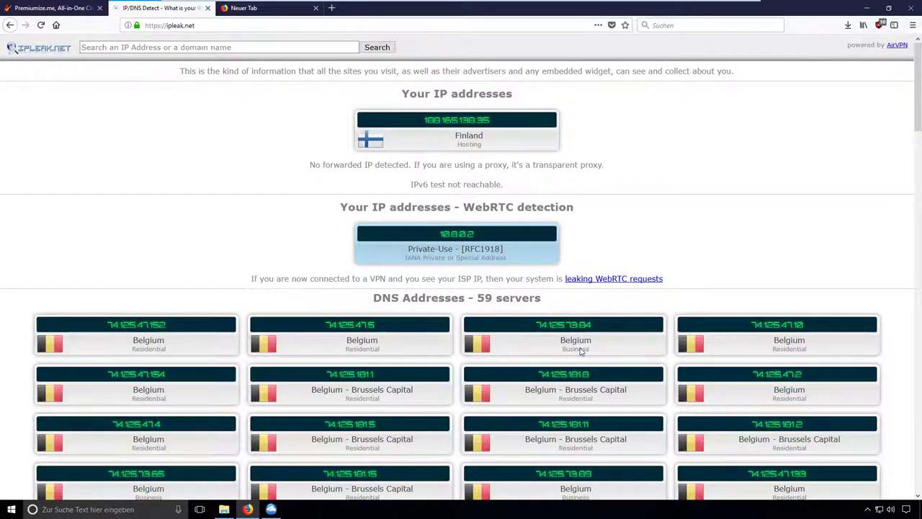
{"action": "scroll", "coordinate": [230, 344], "scroll_direction": "down", "scroll_amount": 8}
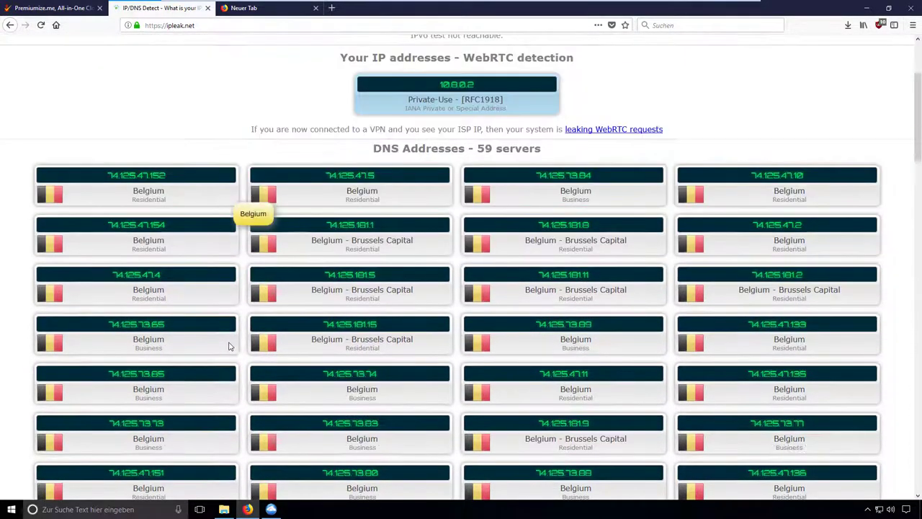
{"action": "scroll", "coordinate": [229, 346], "scroll_direction": "down", "scroll_amount": 4}
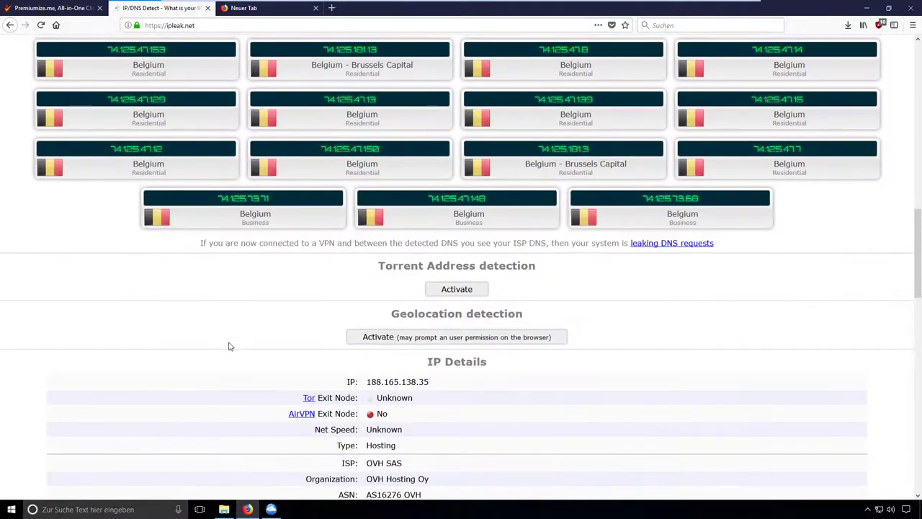
{"action": "scroll", "coordinate": [229, 346], "scroll_direction": "up", "scroll_amount": 6}
{"action": "scroll", "coordinate": [229, 345], "scroll_direction": "up", "scroll_amount": 5}
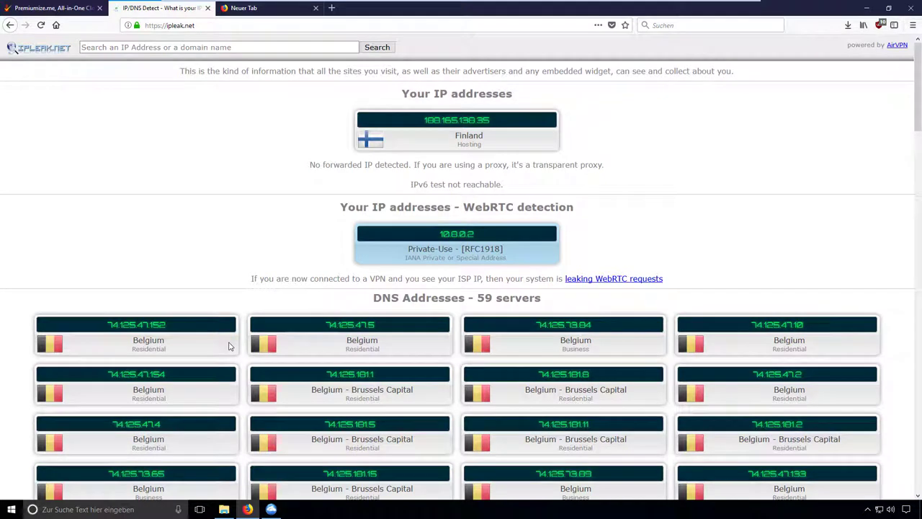
{"action": "left_click", "coordinate": [270, 509]}
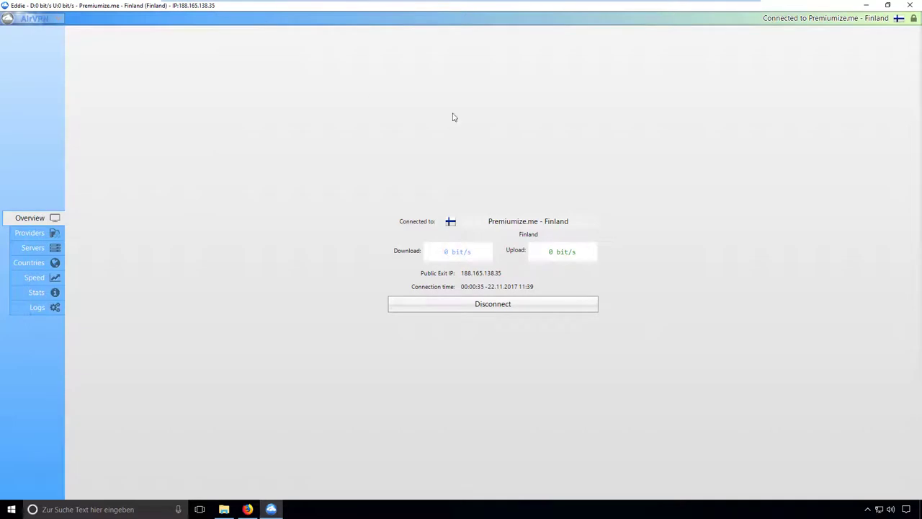